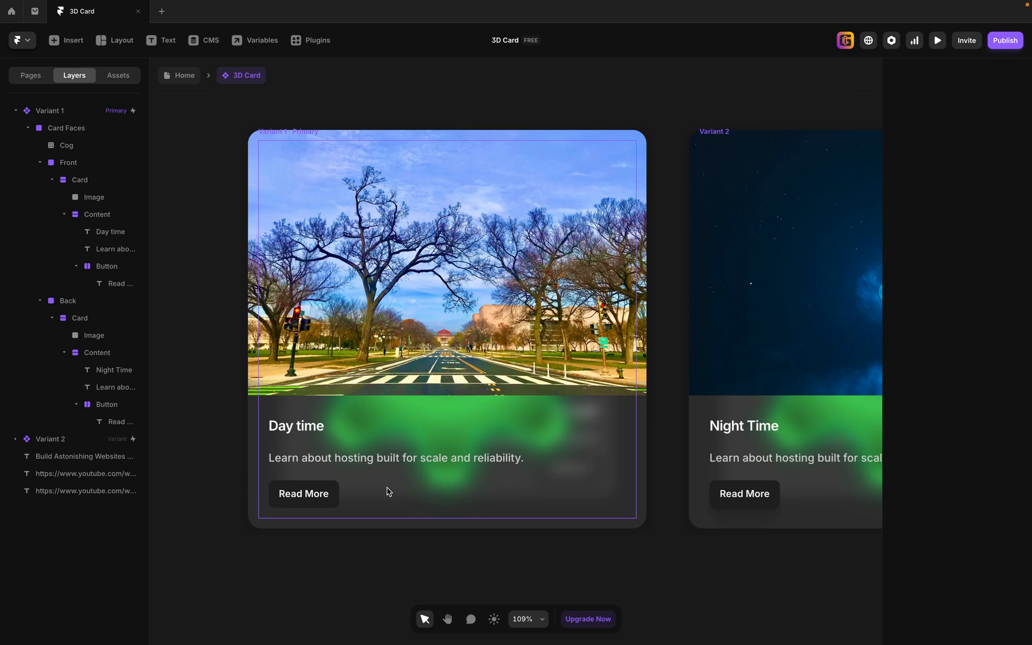
Set the heading text on the Front face of Variant 1 to "Build simple websites in Framer".
{"action": "left_click", "coordinate": [426, 461]}
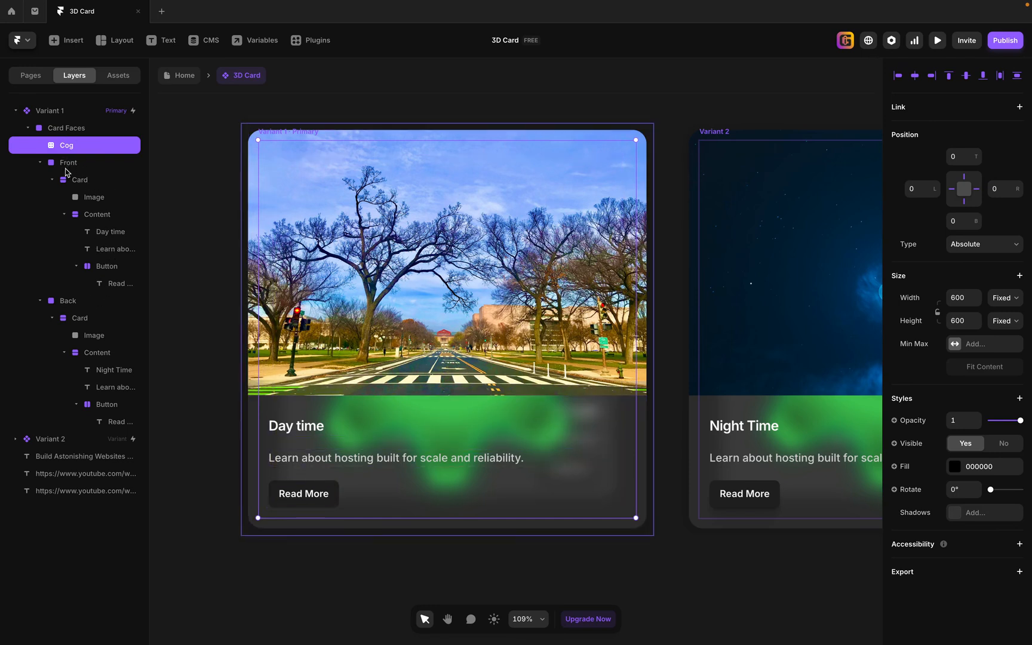
{"action": "left_click", "coordinate": [98, 233]}
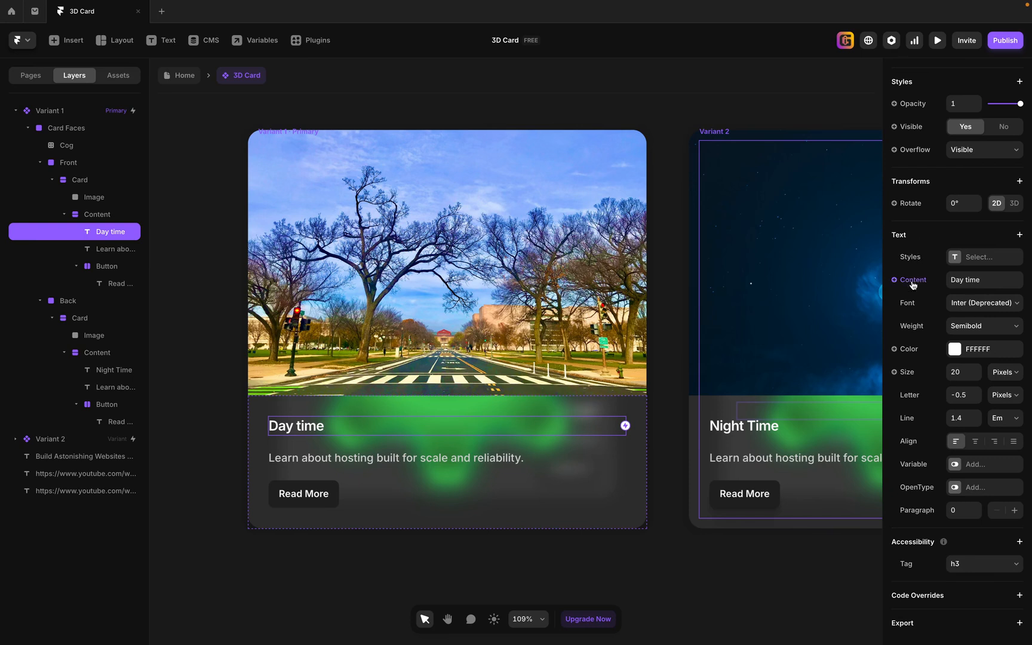
{"action": "left_click", "coordinate": [982, 280]}
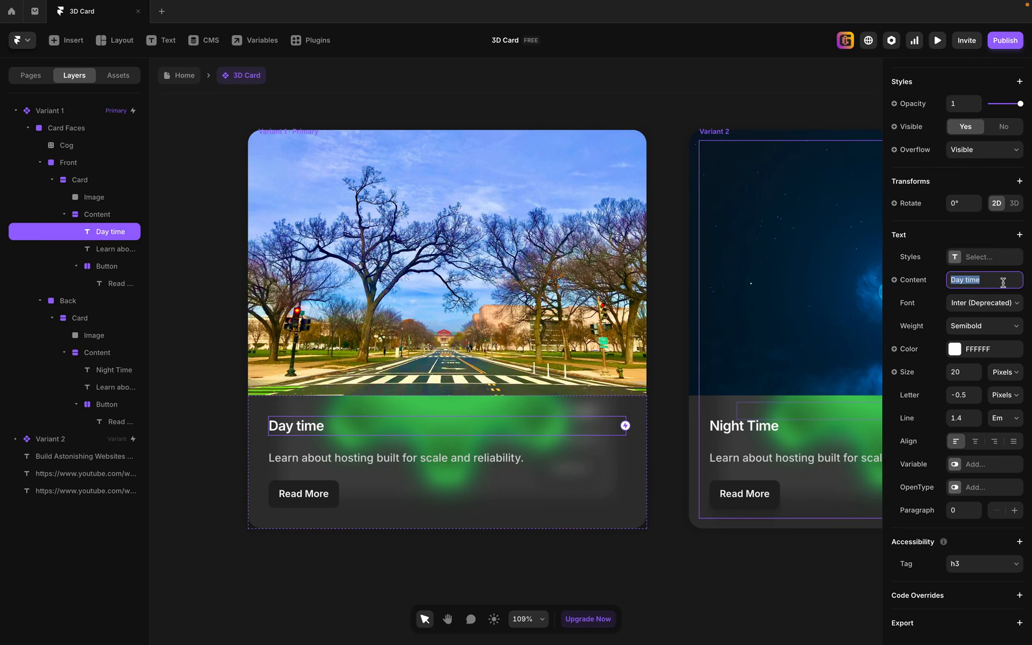
{"action": "type", "text": "Build simple websites in Framer"}
{"action": "key", "text": "Return"}
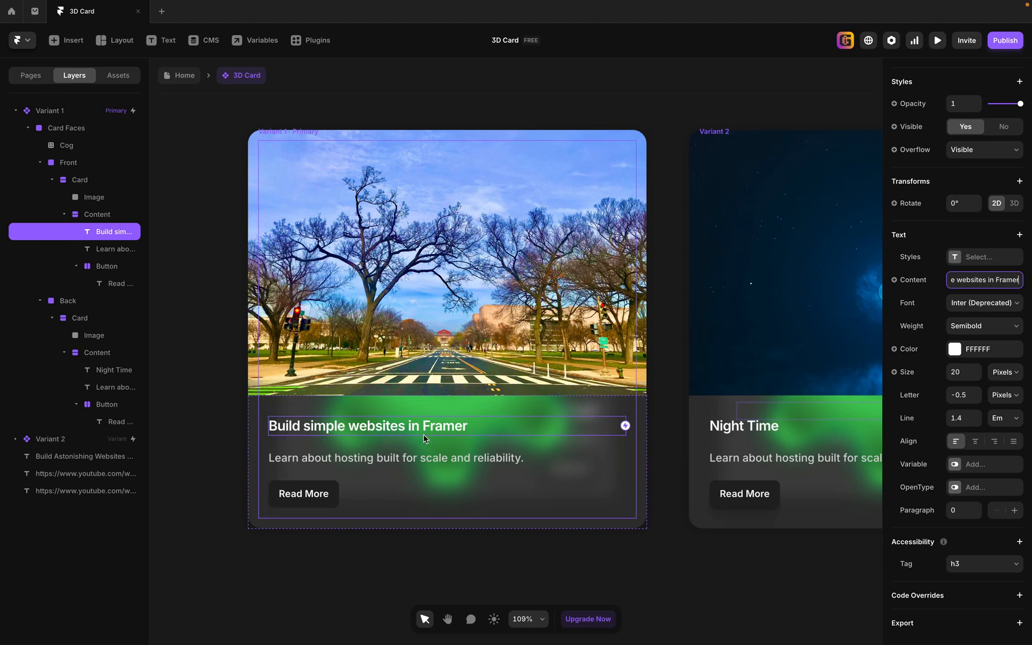
Replace the Front face's description with the copied text "Build Astonishing Websites without writing a single line of code".
{"action": "left_click", "coordinate": [99, 255]}
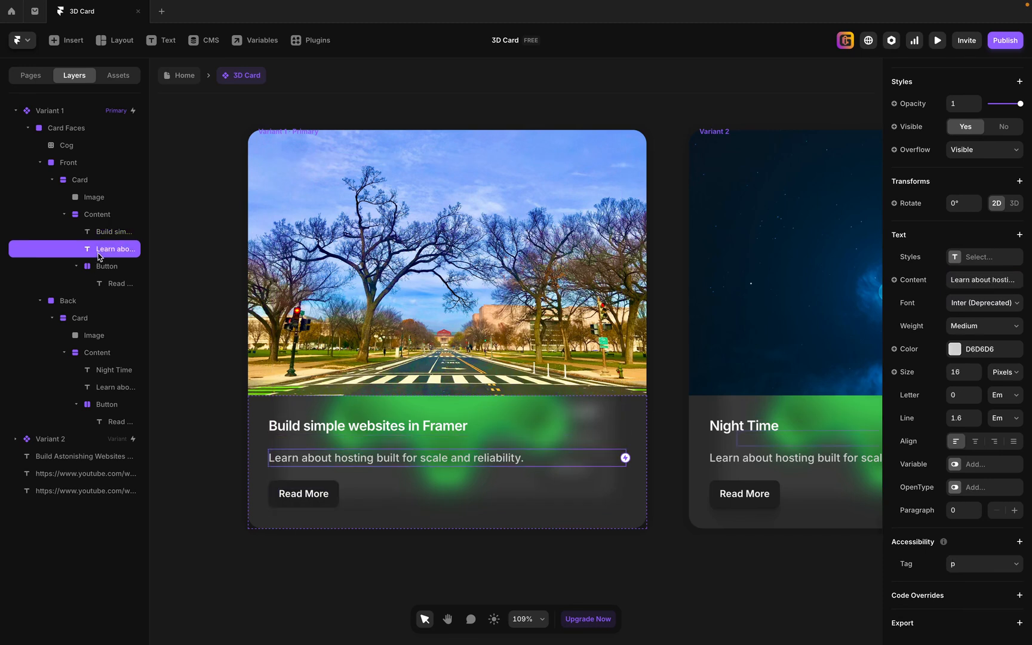
{"action": "left_click", "coordinate": [984, 280]}
{"action": "key", "text": "ctrl+v"}
{"action": "key", "text": "Return"}
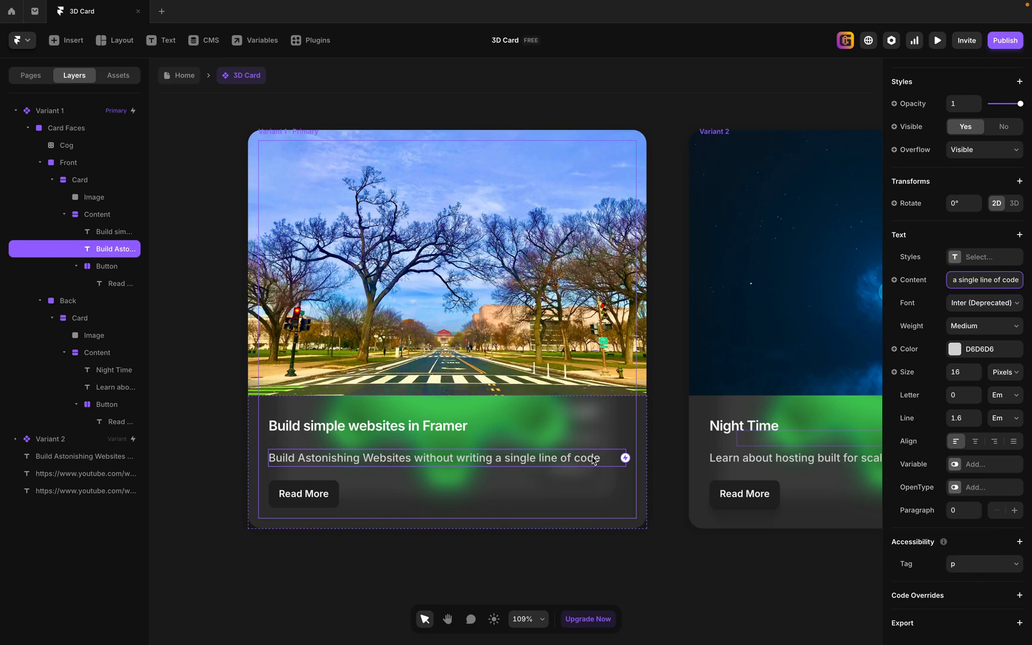
Set the label of the Front face's button to "Watch Part 2".
{"action": "left_click", "coordinate": [109, 269]}
{"action": "left_click", "coordinate": [120, 284]}
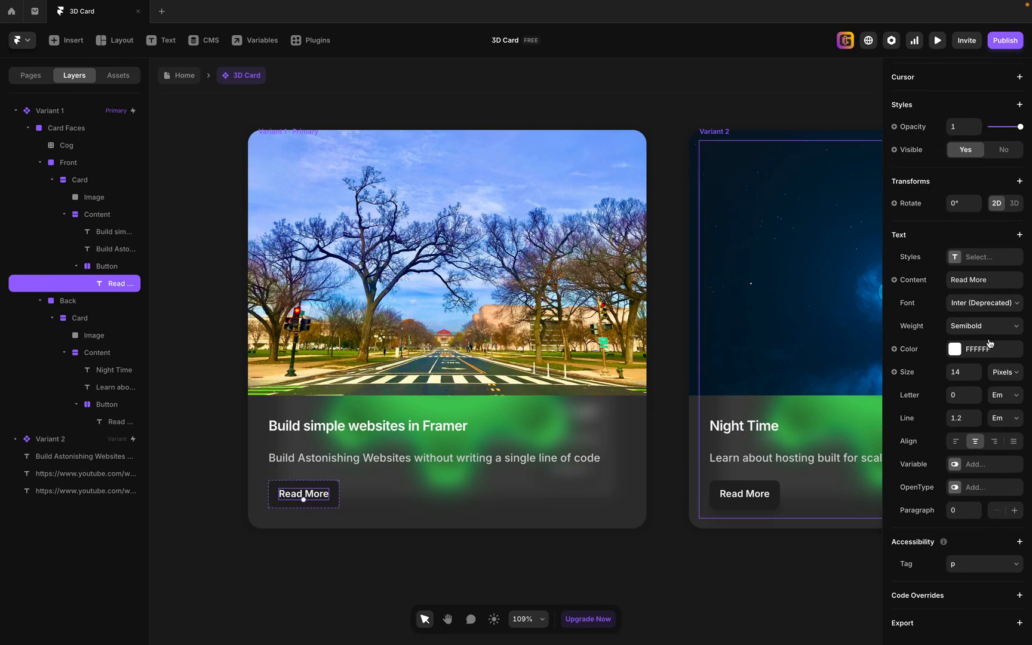
{"action": "left_click", "coordinate": [985, 285]}
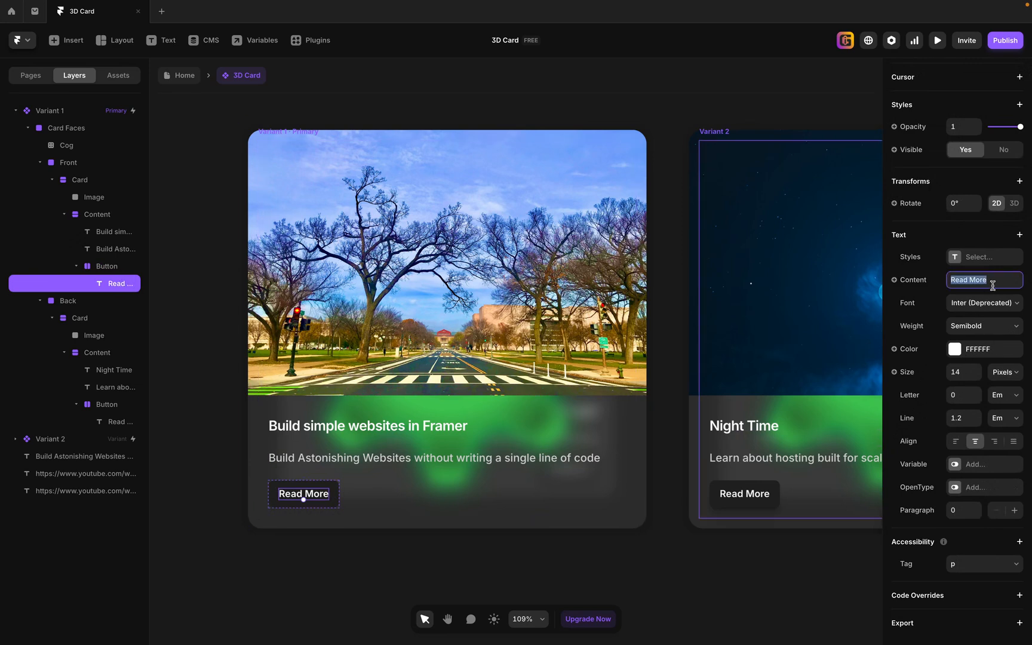
{"action": "type", "text": "Watch Part 2"}
{"action": "key", "text": "Return"}
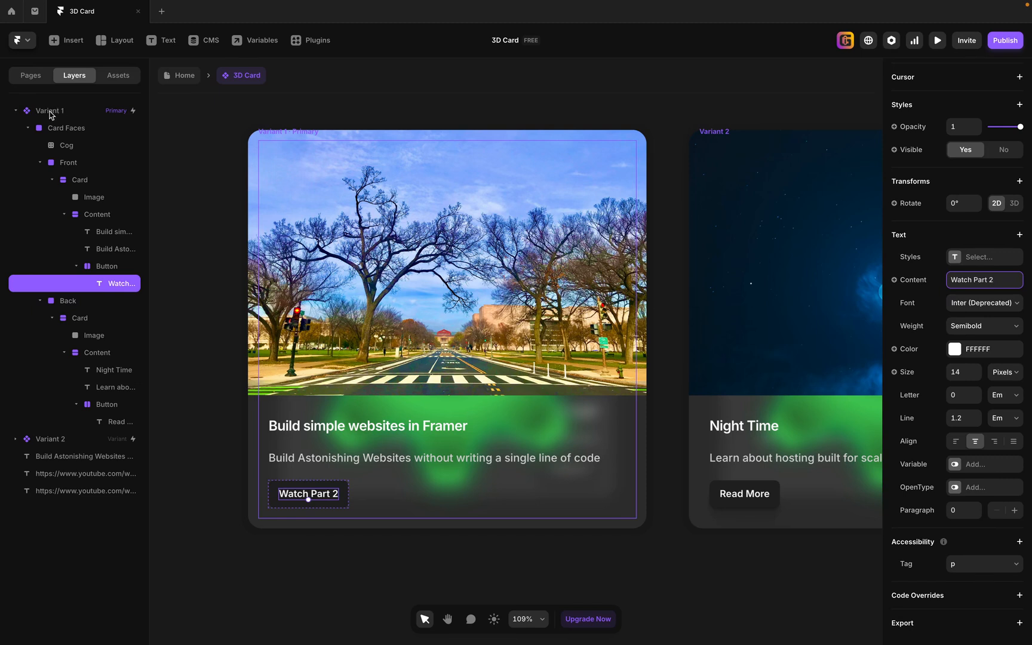
Change the "Night Time" heading on the Back face to "Build simple websites in Framer".
{"action": "left_click", "coordinate": [39, 163]}
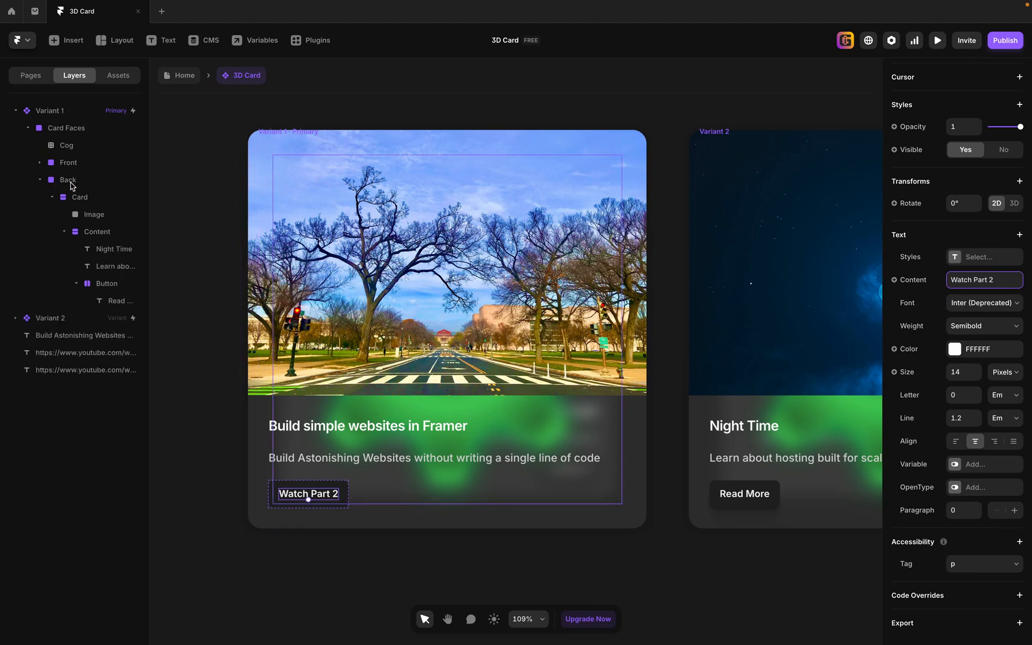
{"action": "left_click", "coordinate": [40, 181]}
{"action": "left_click", "coordinate": [40, 180]}
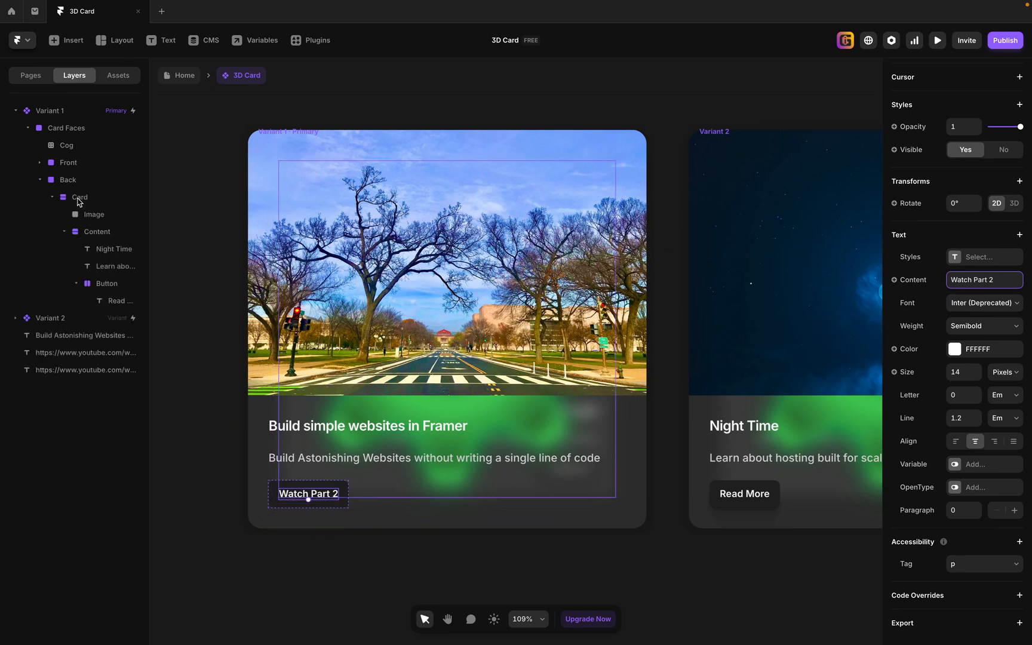
{"action": "left_click", "coordinate": [108, 247]}
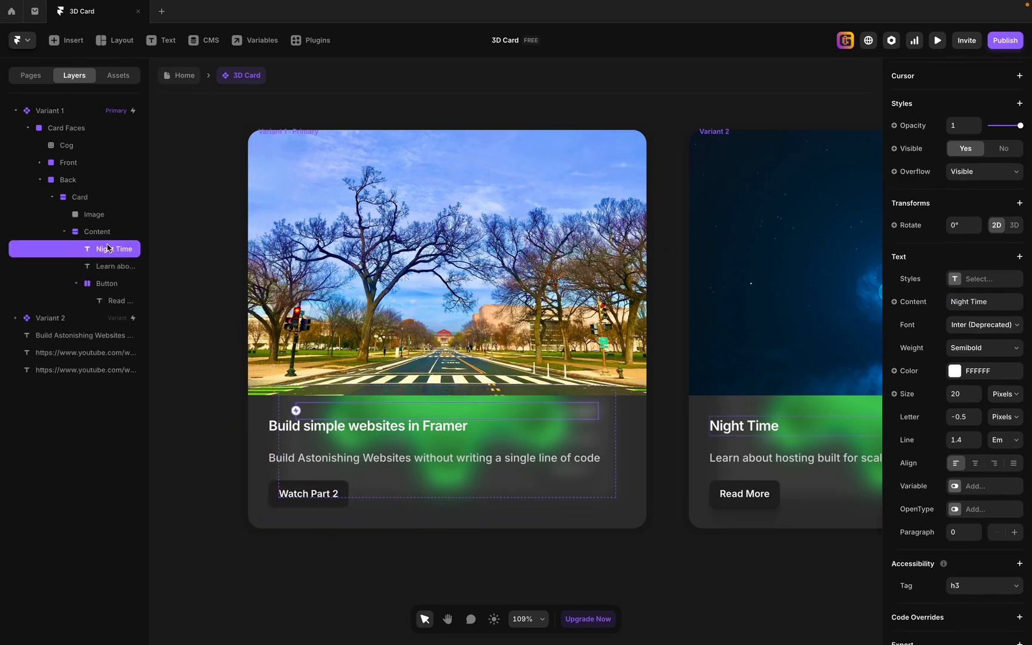
{"action": "left_click", "coordinate": [996, 304]}
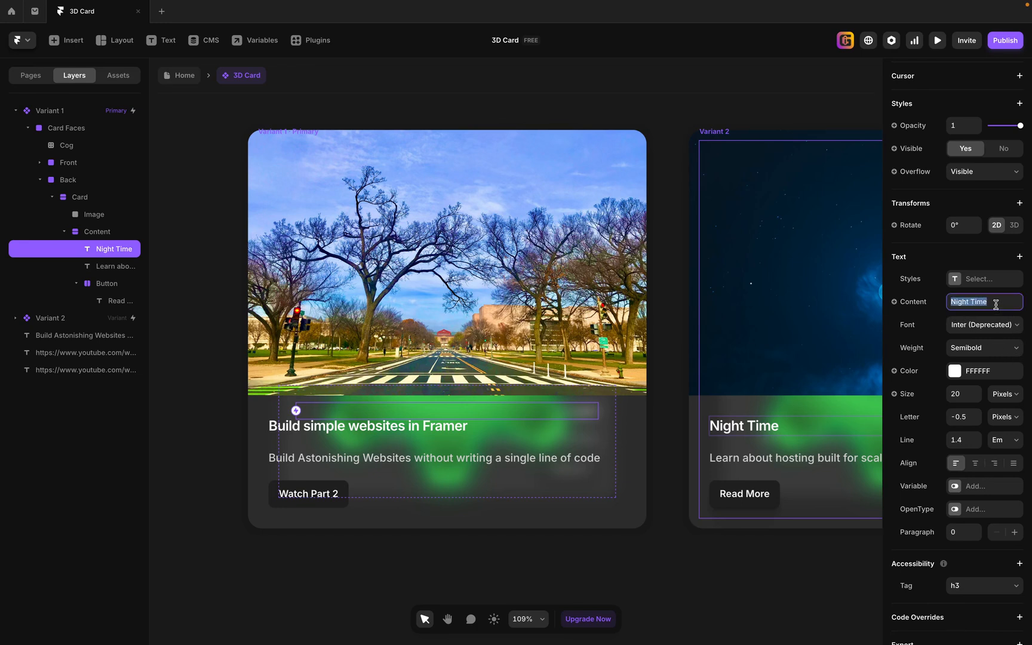
{"action": "type", "text": "Build simple websites in Framer"}
{"action": "left_click", "coordinate": [725, 547]}
Replace the Back face's description with the copied text "Build Astonishing Websites without writing a single line of code".
{"action": "key", "text": "space"}
{"action": "left_click_drag", "start_coordinate": [780, 566], "coordinate": [694, 524]}
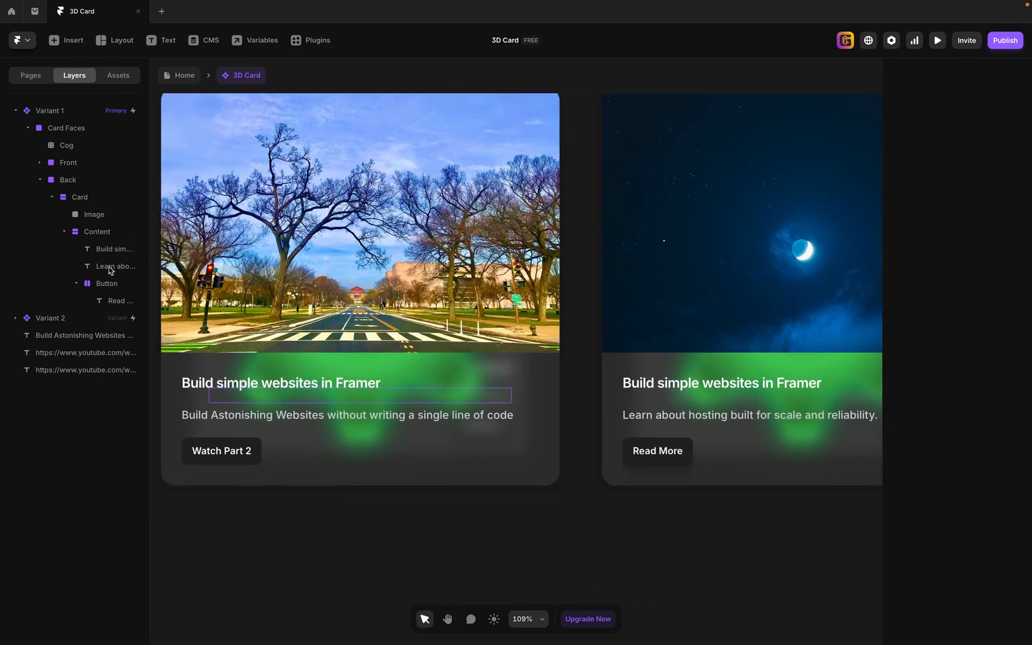
{"action": "left_click", "coordinate": [109, 266]}
{"action": "left_click", "coordinate": [984, 424]}
{"action": "type", "text": "Build Astonishing Websites without writing a single line of code"}
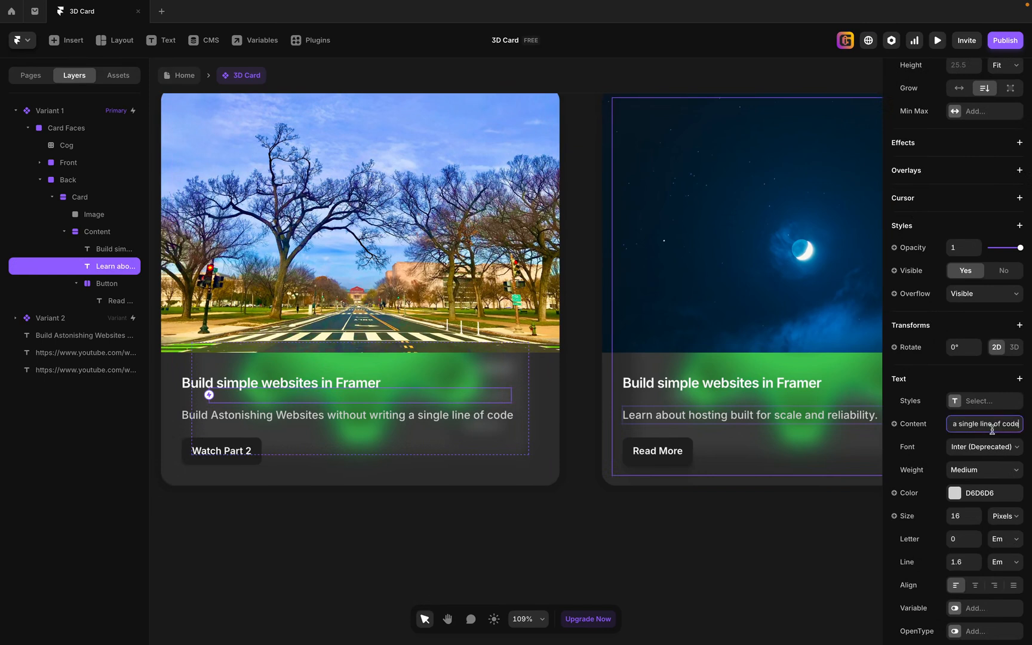
Set the label of the Back face's button to "Waatch Part 1".
{"action": "left_click", "coordinate": [117, 300]}
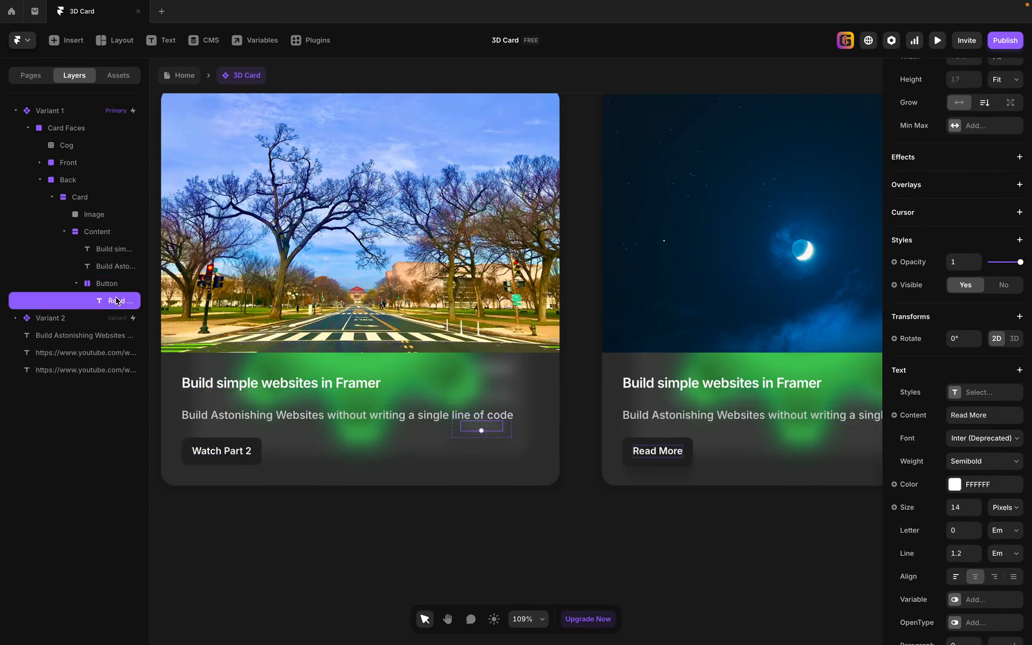
{"action": "left_click", "coordinate": [993, 410]}
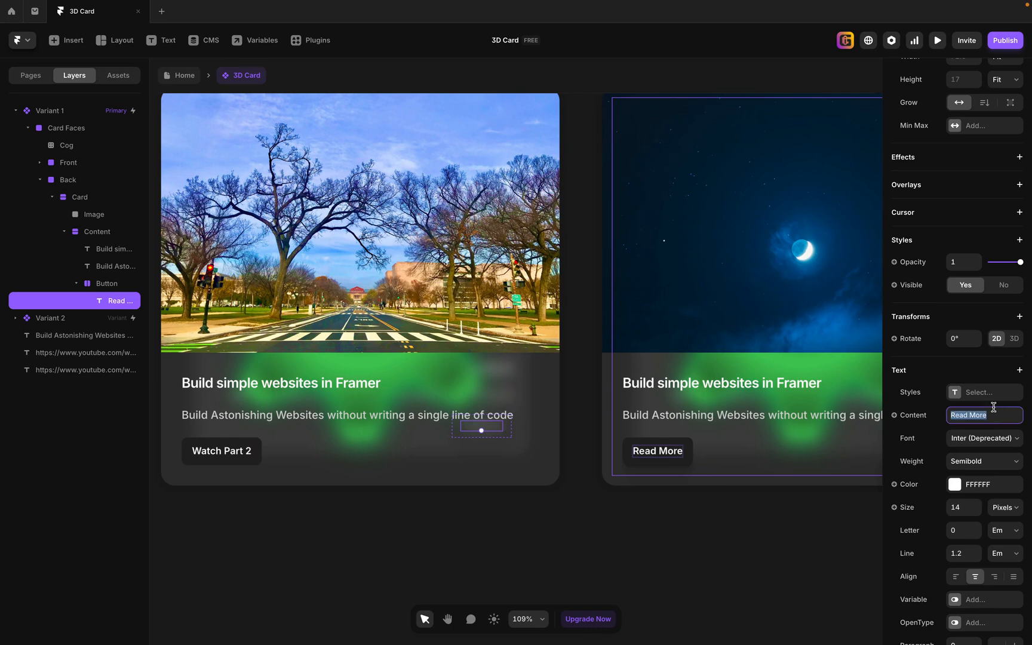
{"action": "type", "text": "W"}
{"action": "key", "text": "Return"}
{"action": "left_click", "coordinate": [559, 505]}
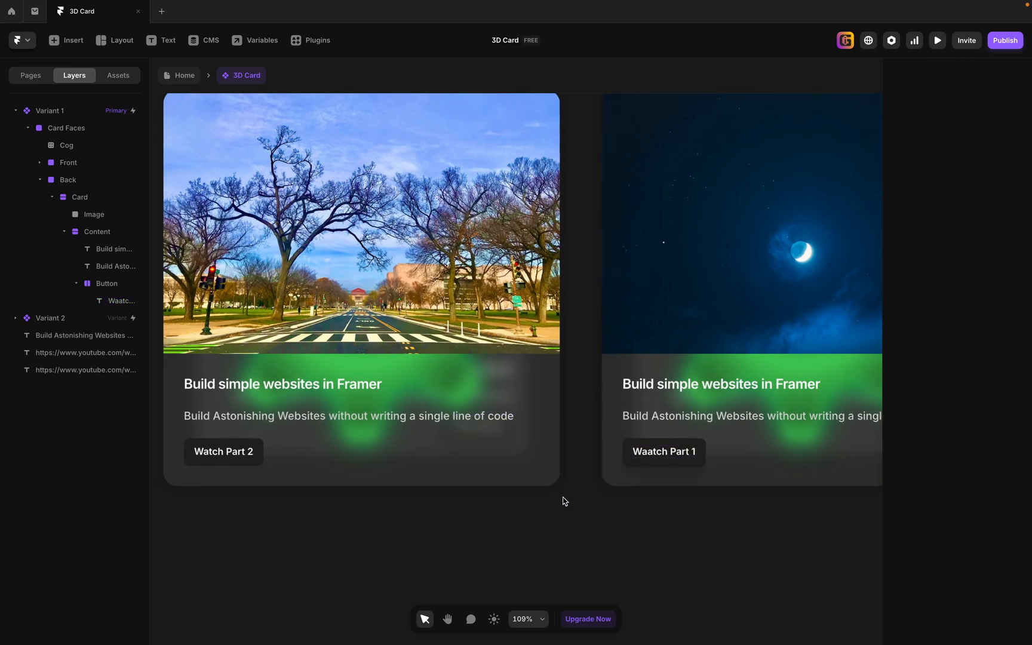
Insert a YouTube video component on the empty canvas beside Variant 1 and lock its aspect ratio.
{"action": "scroll", "coordinate": [562, 501], "scroll_direction": "down", "scroll_amount": 5}
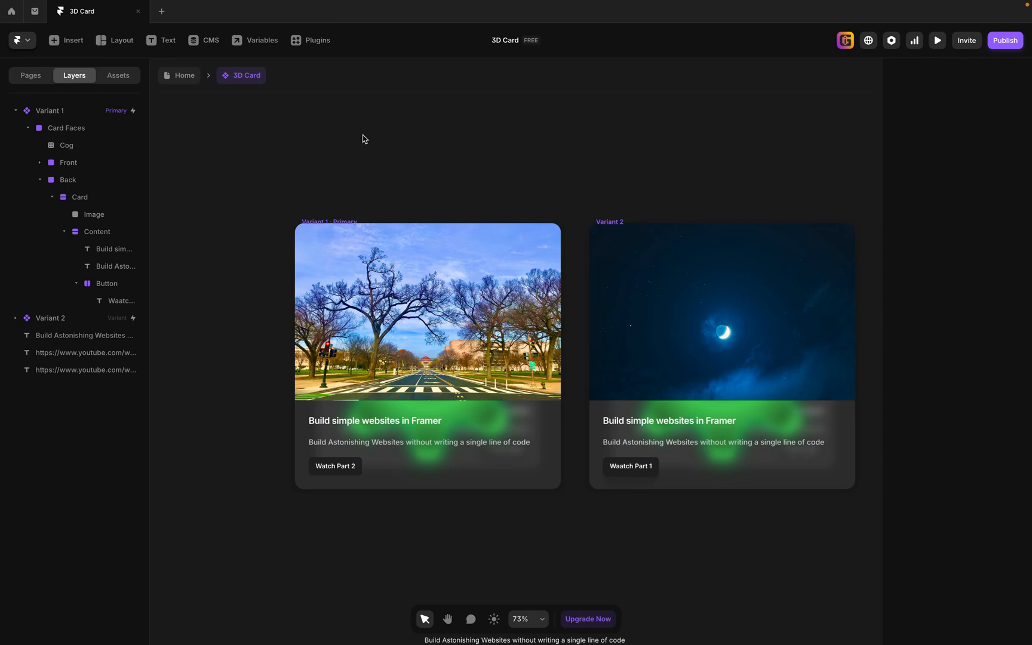
{"action": "left_click", "coordinate": [68, 41]}
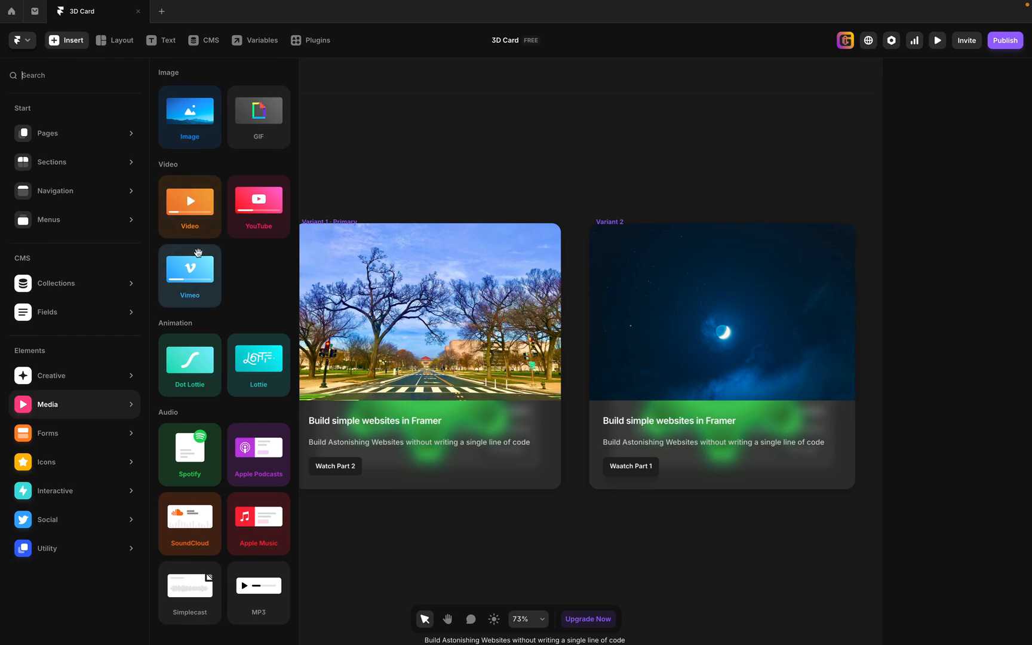
{"action": "left_click", "coordinate": [253, 211]}
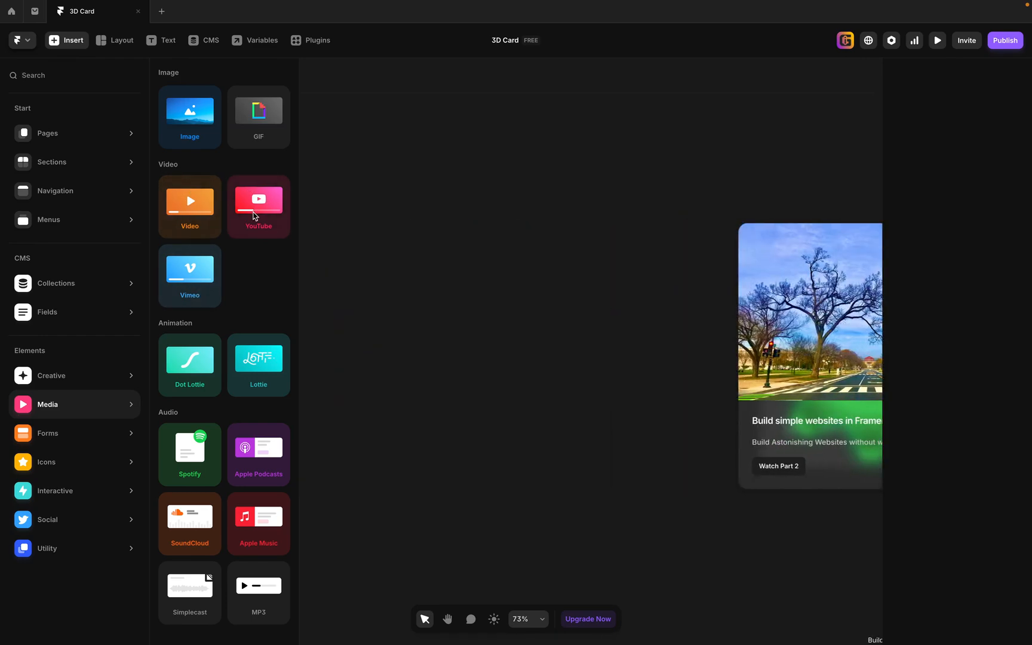
{"action": "left_click", "coordinate": [352, 408]}
{"action": "key", "text": "h"}
{"action": "left_click_drag", "start_coordinate": [483, 511], "coordinate": [288, 517]}
{"action": "key", "text": "v"}
{"action": "left_click", "coordinate": [291, 307]}
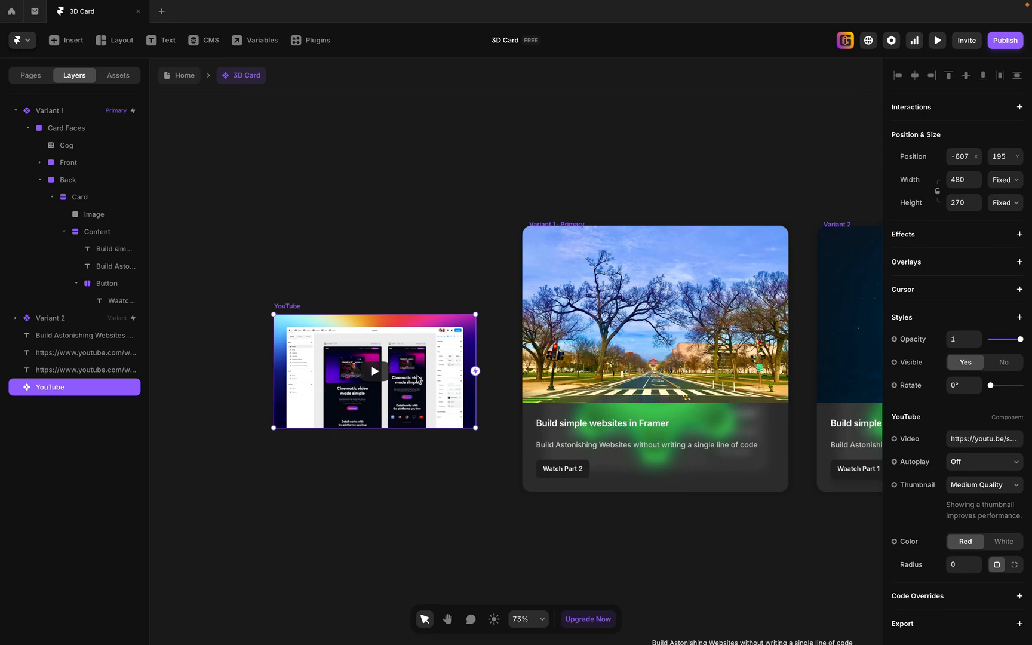
{"action": "left_click", "coordinate": [938, 193]}
Cut the YouTube component from the canvas and paste it into the Card stack of the Front face.
{"action": "key", "text": "Delete"}
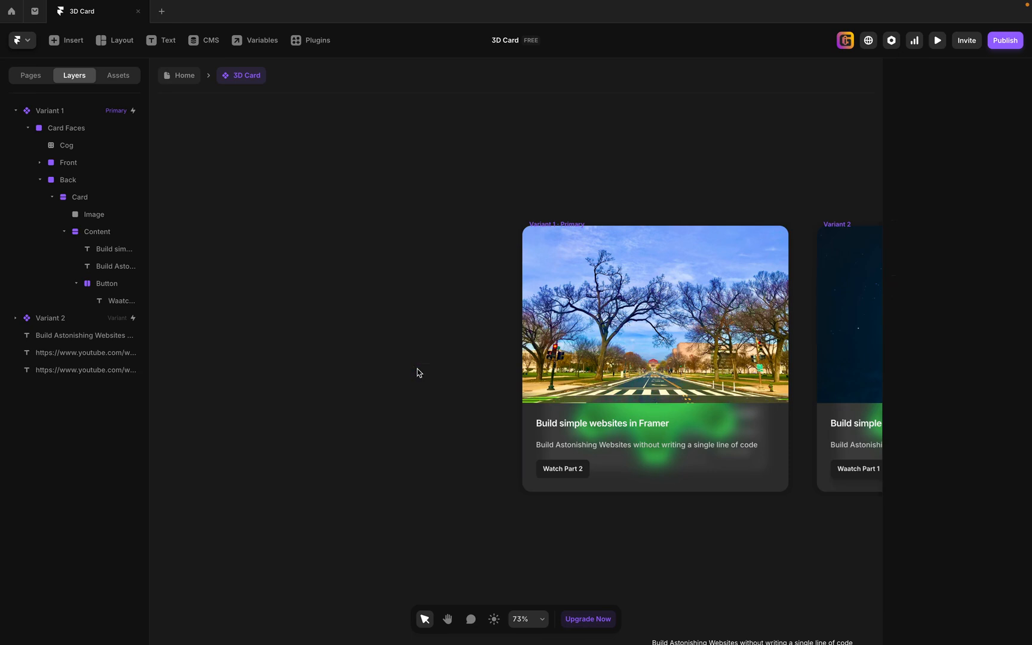
{"action": "left_click", "coordinate": [562, 241]}
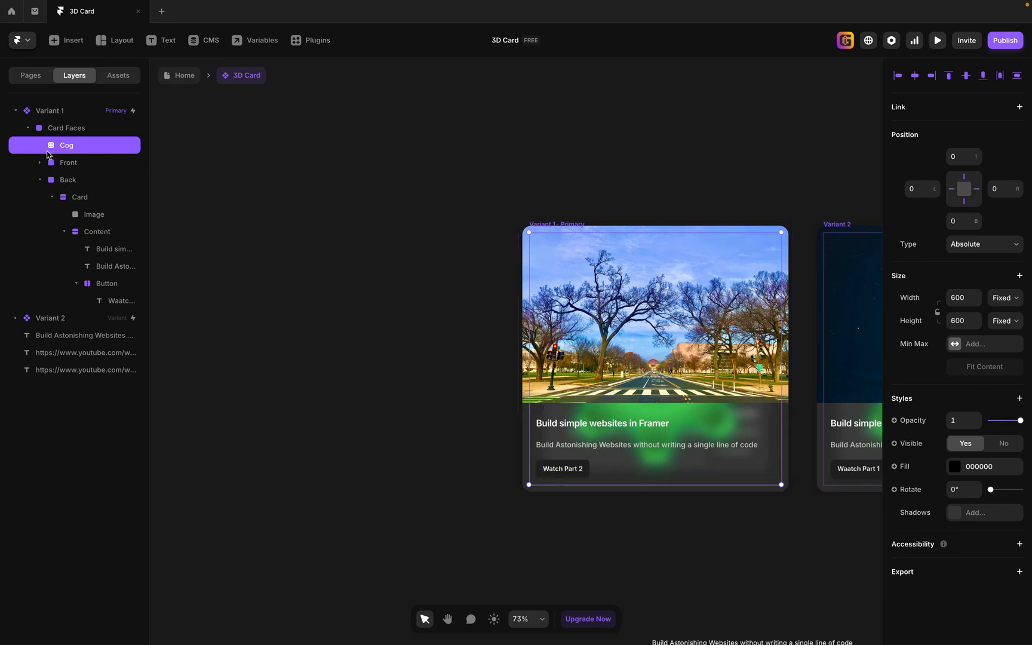
{"action": "left_click", "coordinate": [40, 180]}
{"action": "left_click", "coordinate": [40, 162]}
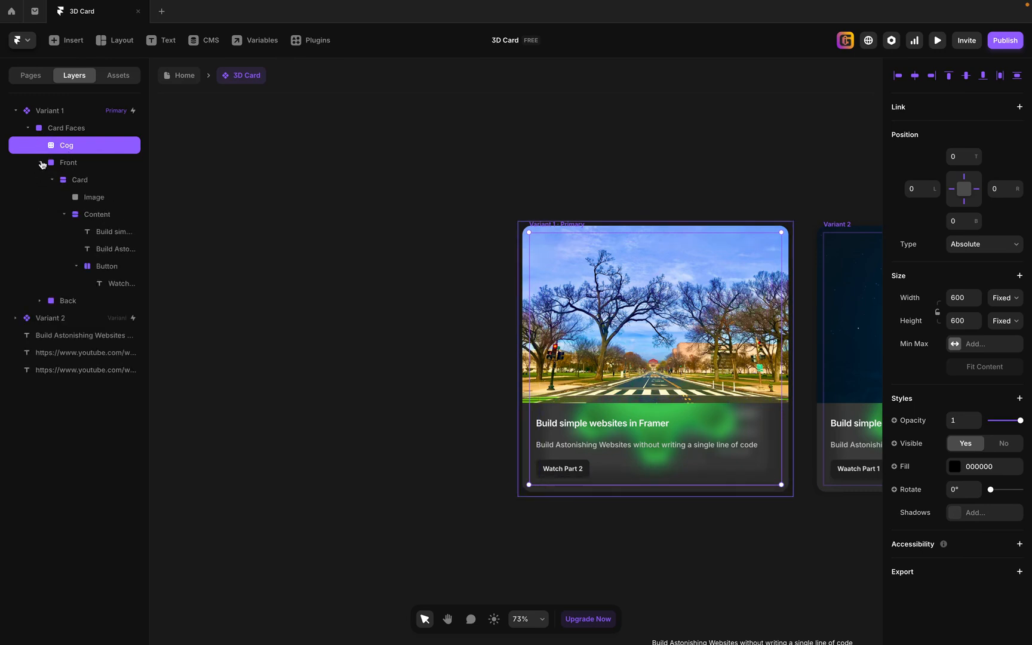
{"action": "left_click", "coordinate": [68, 180]}
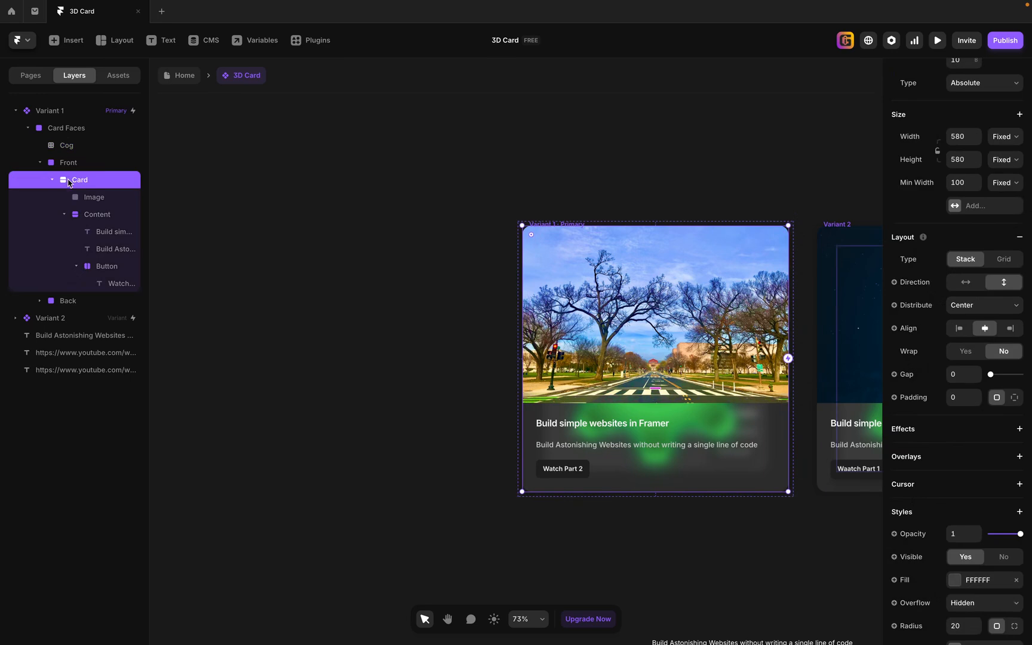
{"action": "left_click", "coordinate": [105, 202]}
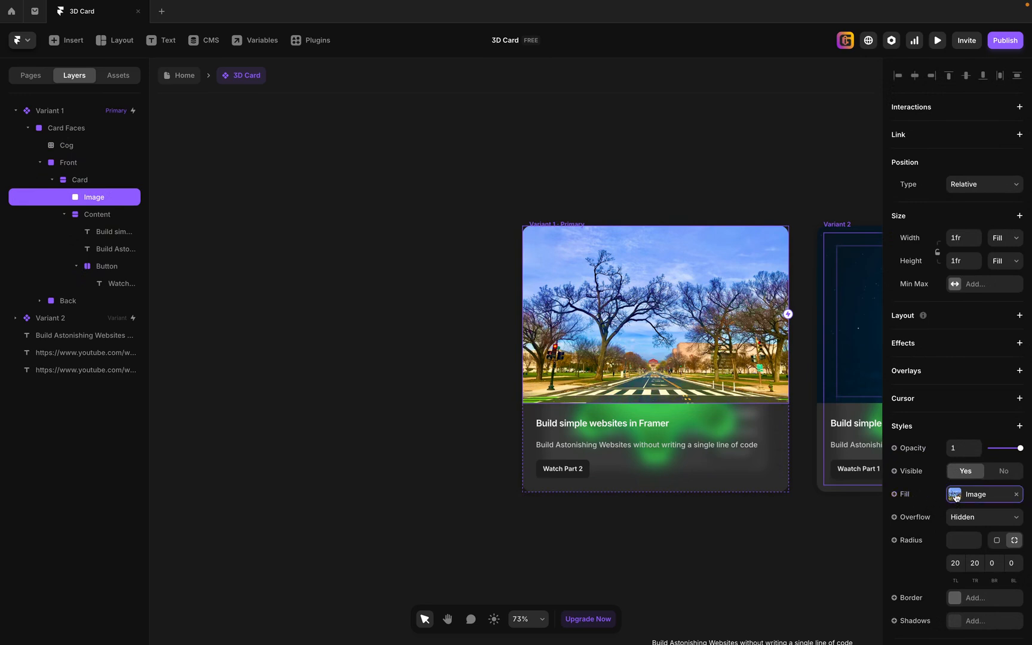
{"action": "left_click", "coordinate": [955, 496]}
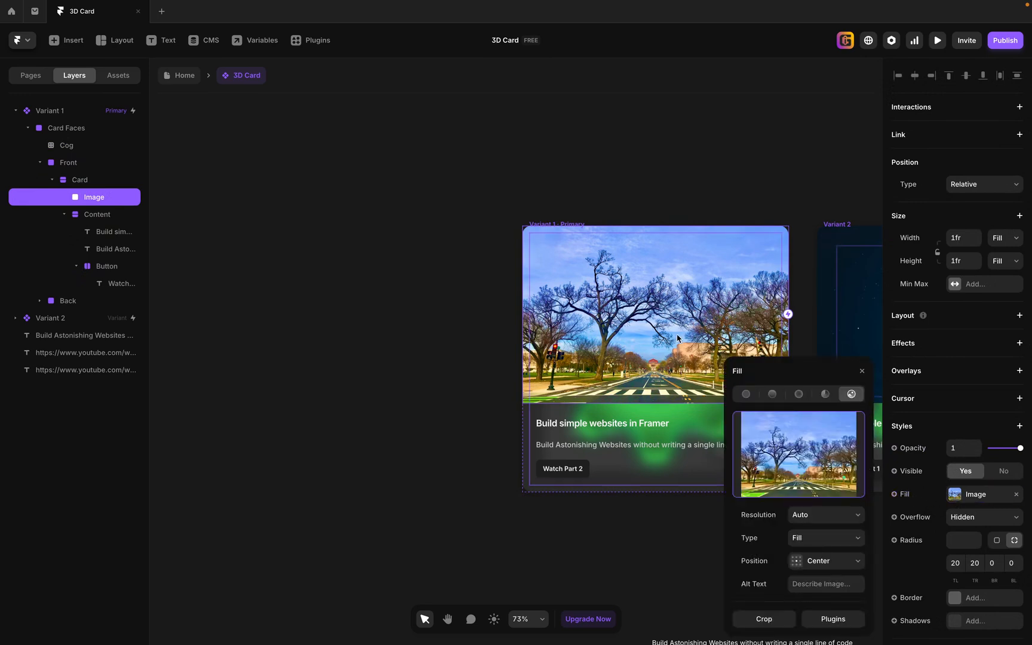
{"action": "left_click", "coordinate": [84, 181]}
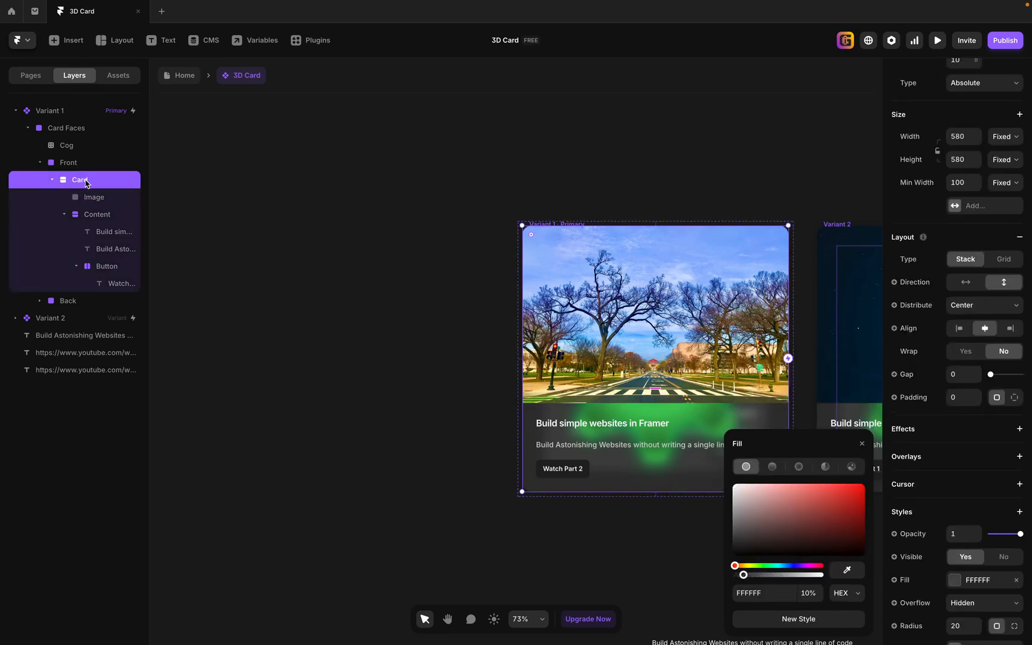
{"action": "key", "text": "super+v"}
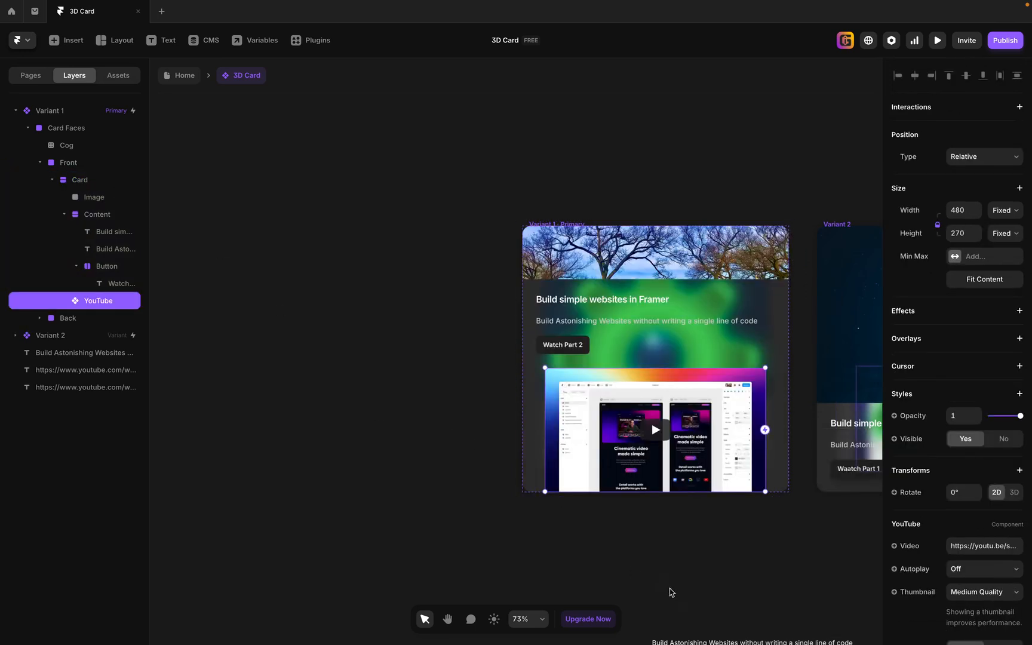
Reorder the YouTube component to the first place in the Front face's Card, above the Image layer.
{"action": "left_click", "coordinate": [709, 565]}
{"action": "key", "text": "space"}
{"action": "left_click_drag", "start_coordinate": [748, 541], "coordinate": [580, 526]}
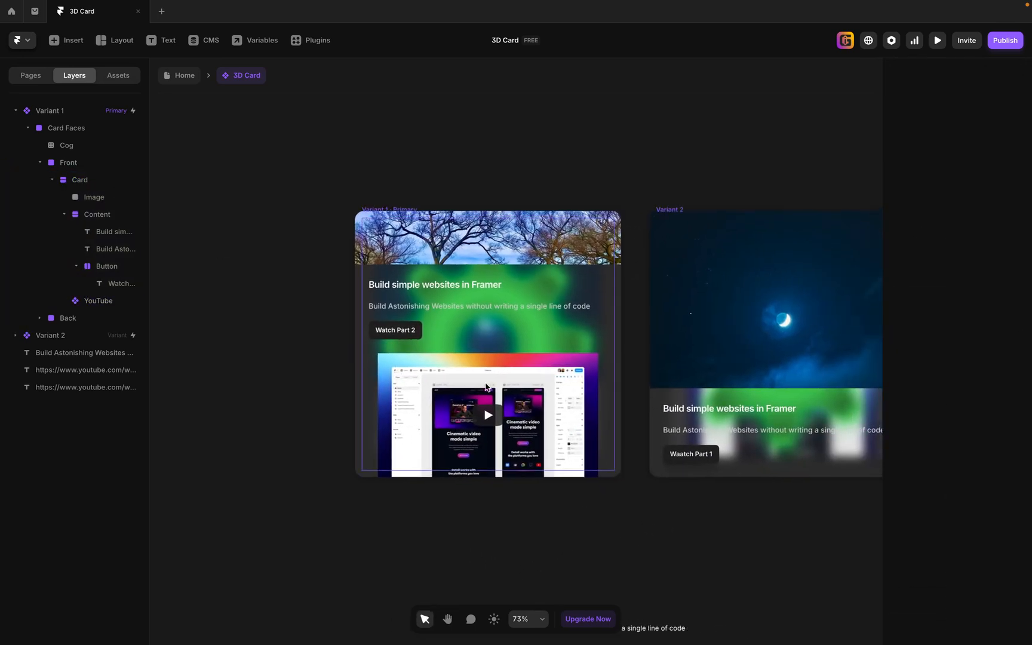
{"action": "left_click", "coordinate": [103, 302]}
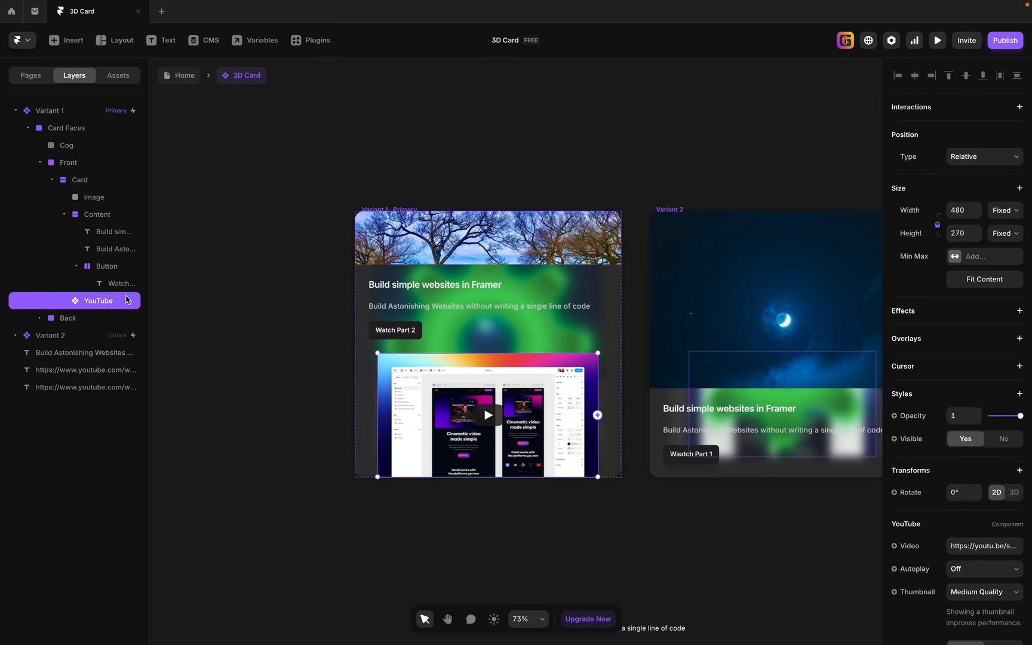
{"action": "key", "text": "super+bracketright"}
{"action": "key", "text": "super+bracketright"}
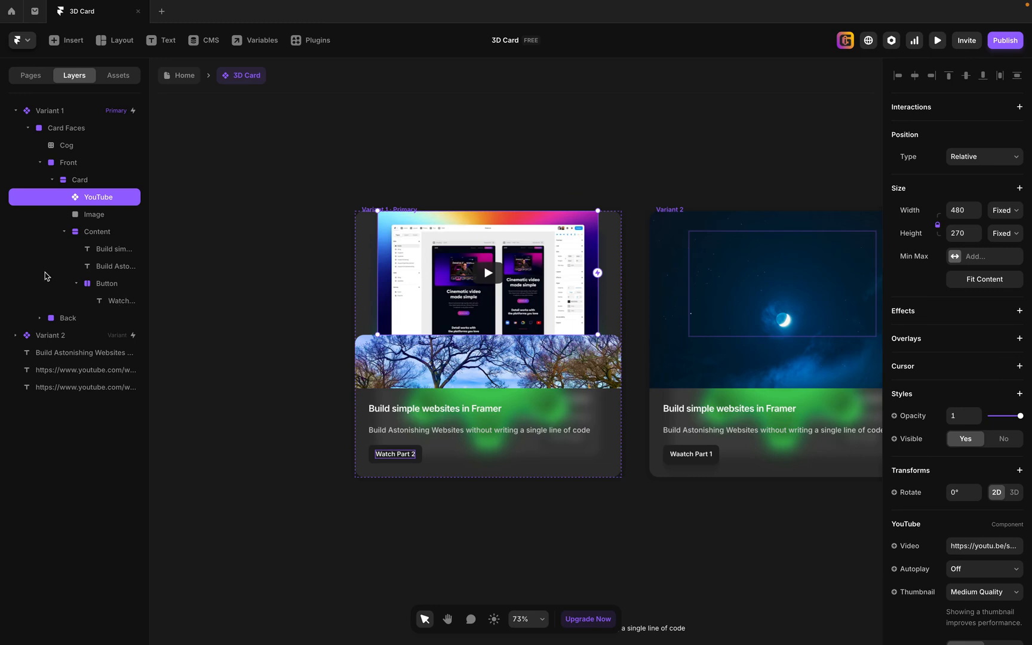
Delete the Image layer from the Front face's Card and set the width of its YouTube component to Fill.
{"action": "left_click", "coordinate": [104, 216]}
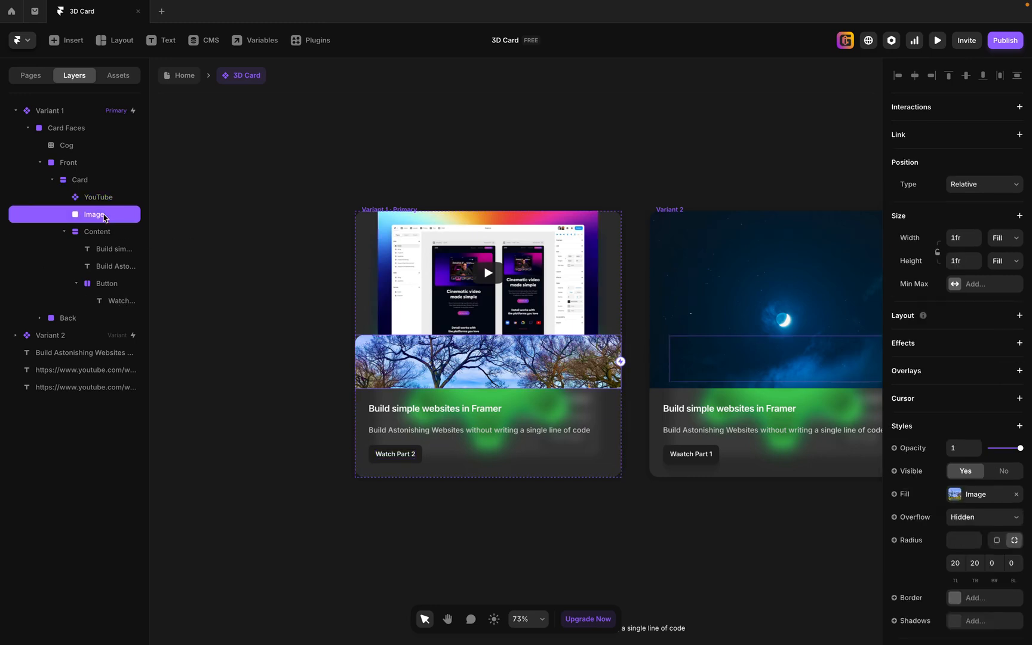
{"action": "key", "text": "Delete"}
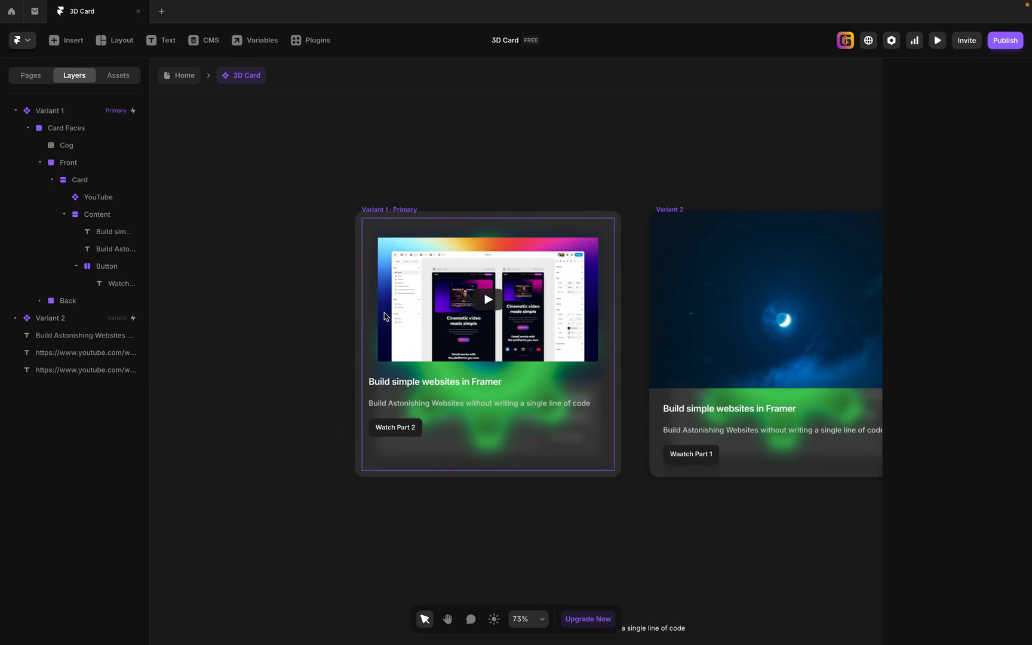
{"action": "left_click", "coordinate": [100, 198]}
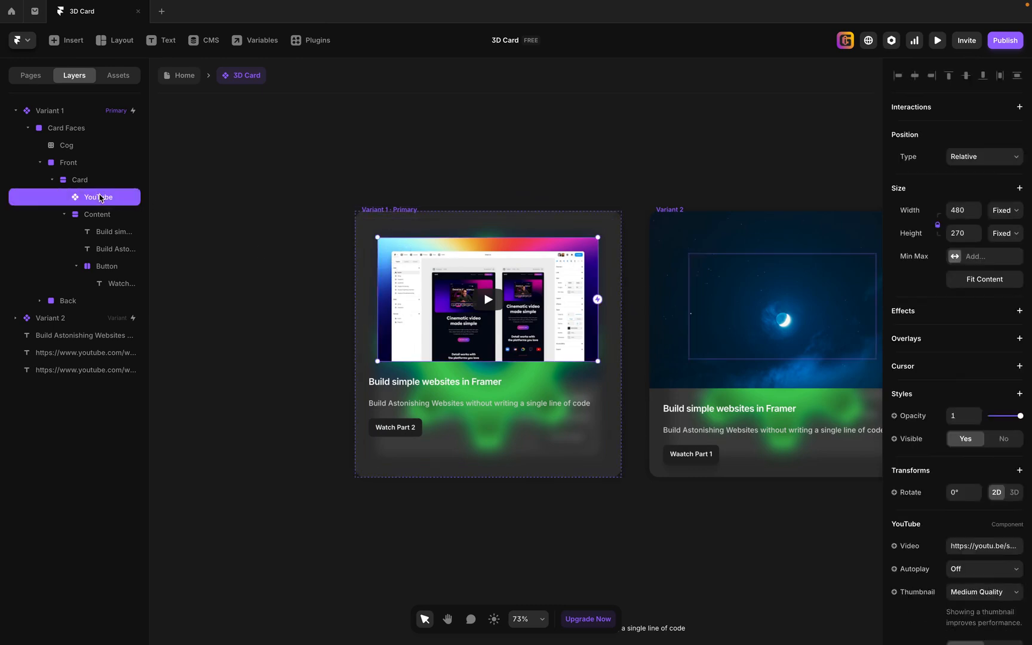
{"action": "left_click", "coordinate": [1015, 217]}
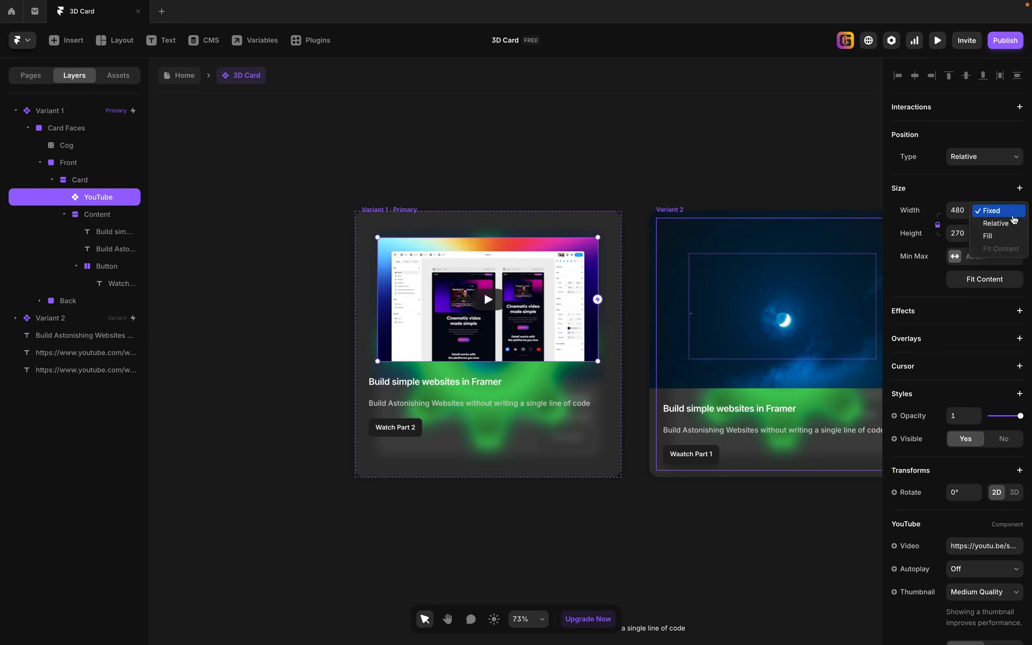
{"action": "left_click", "coordinate": [1008, 240]}
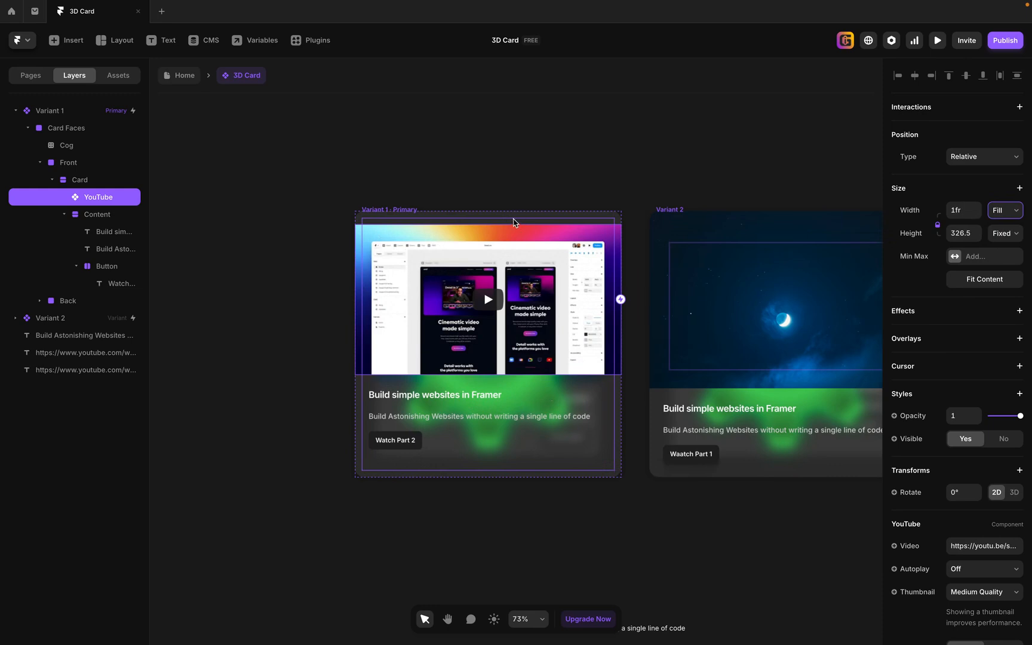
Set the distribution of the Front face's Card stack to Space Between.
{"action": "left_click", "coordinate": [80, 180]}
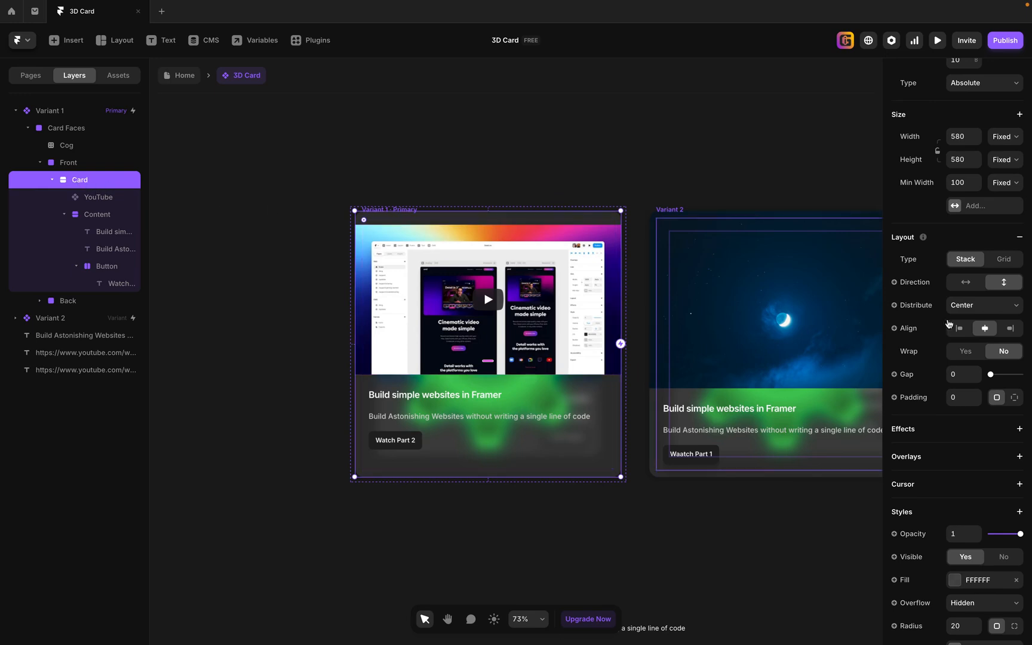
{"action": "left_click", "coordinate": [1004, 307]}
{"action": "left_click", "coordinate": [1002, 330]}
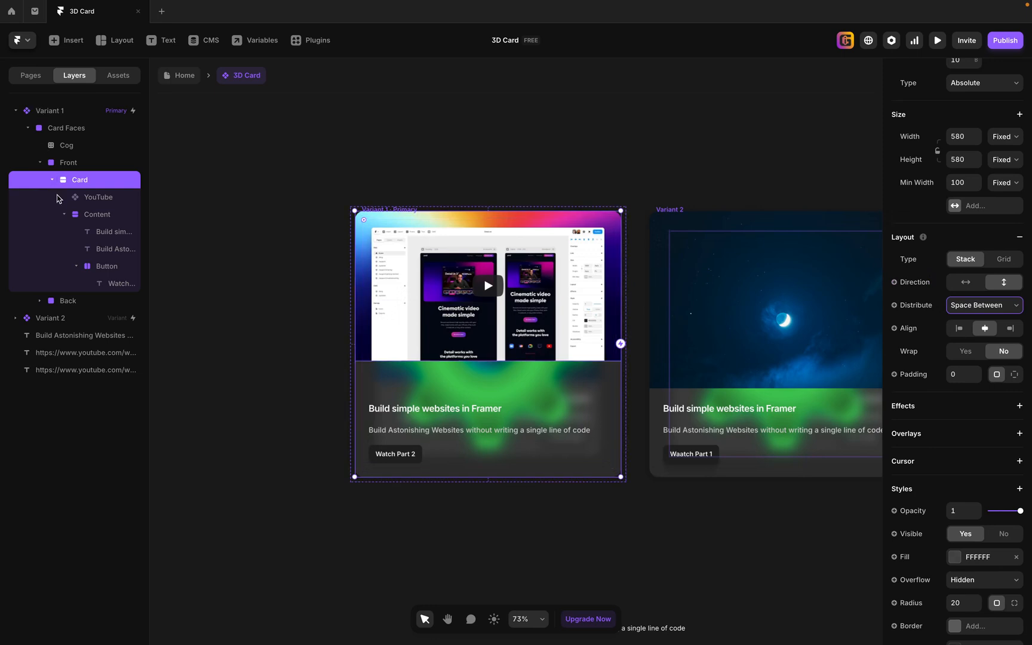
Paste the YouTube component into the Back face's Card and reorder it to first place, above the Image layer.
{"action": "left_click", "coordinate": [40, 165]}
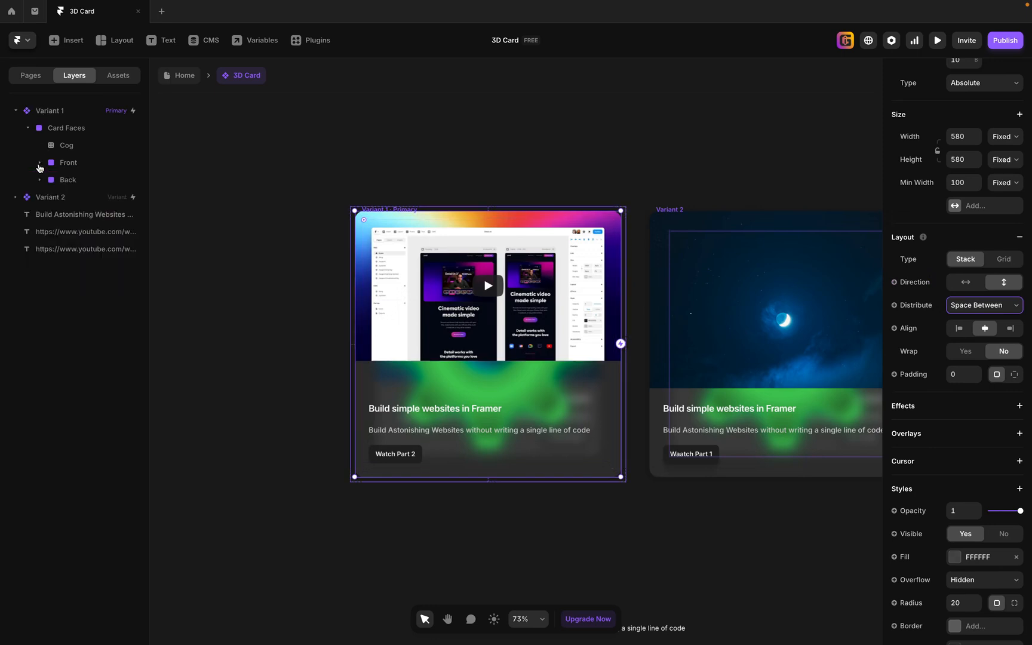
{"action": "left_click", "coordinate": [40, 180]}
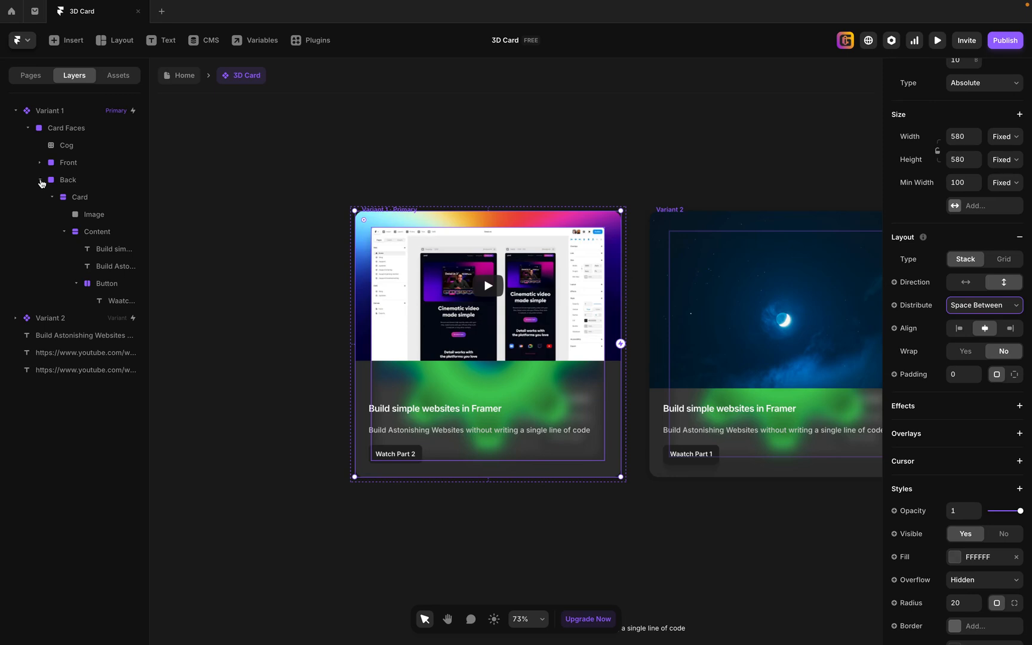
{"action": "left_click", "coordinate": [85, 198]}
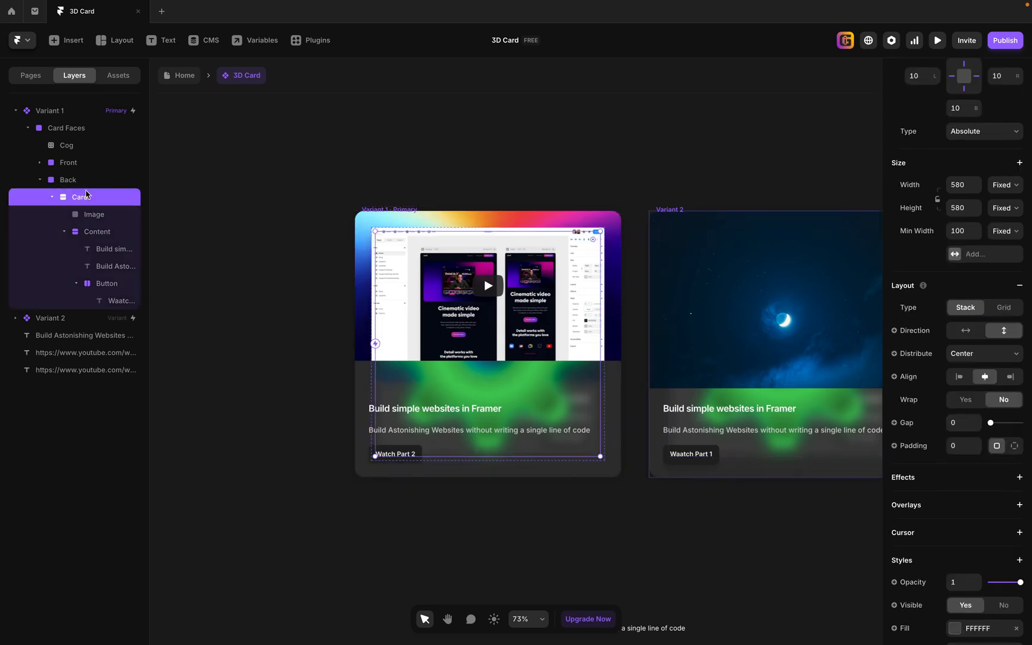
{"action": "key", "text": "ctrl+v"}
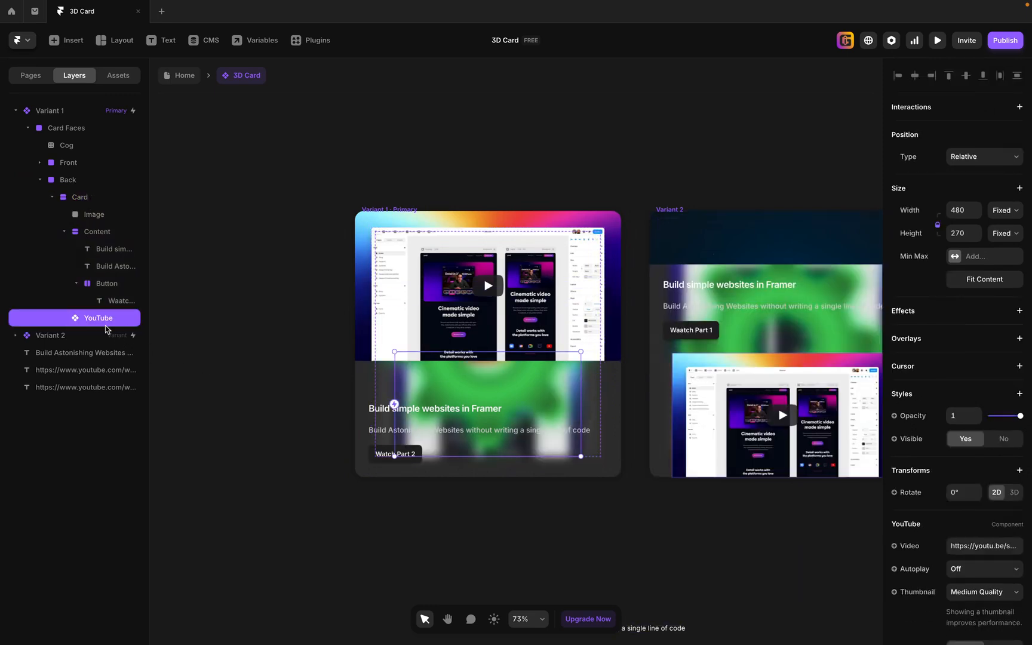
{"action": "key", "text": "Up"}
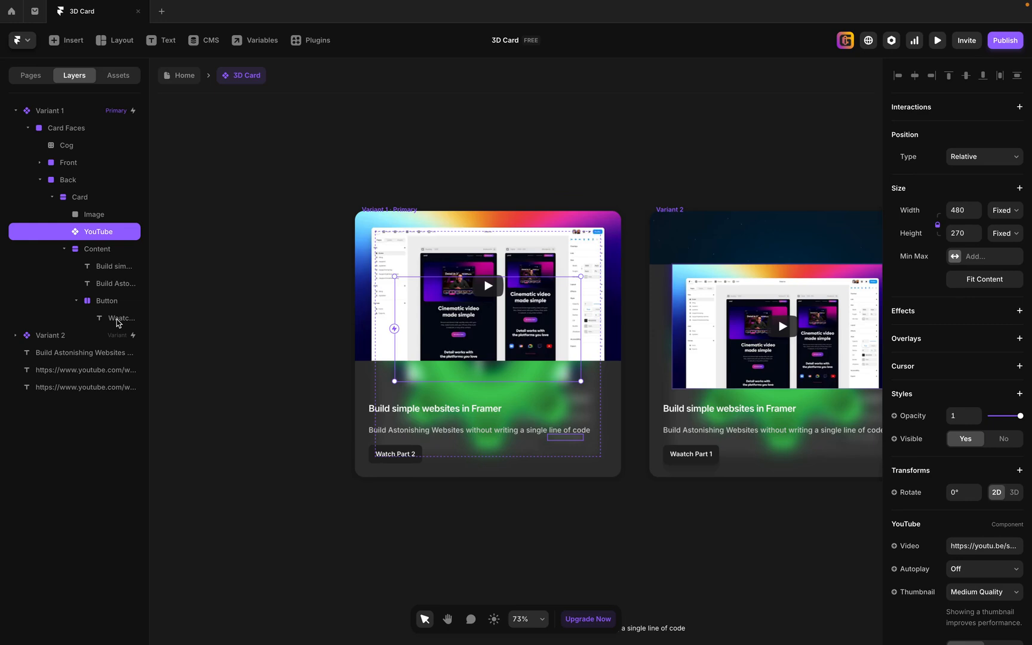
{"action": "key", "text": "Up"}
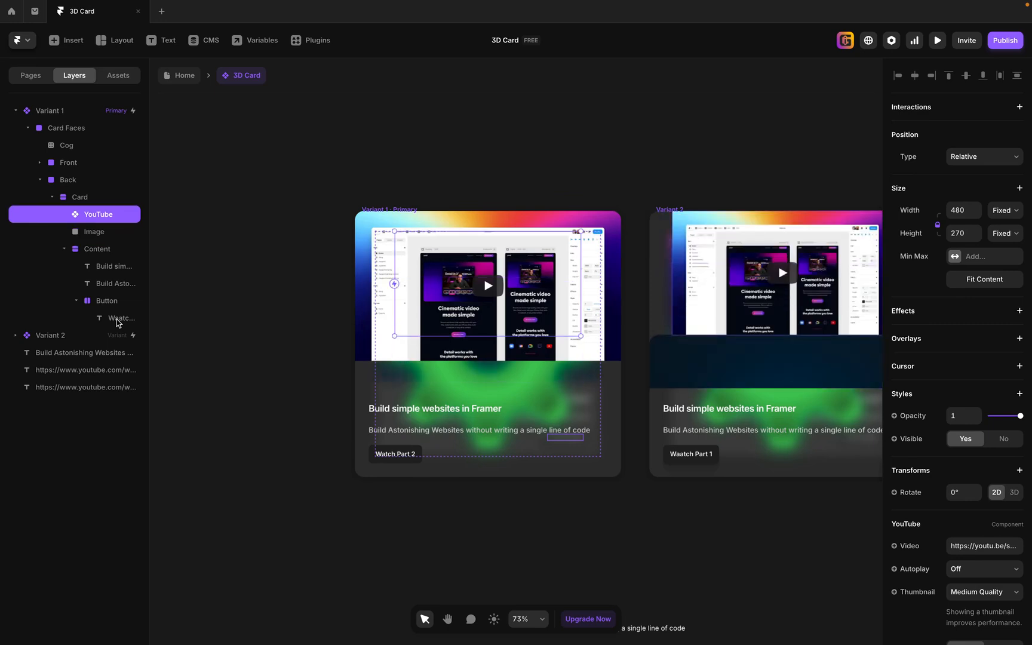
Delete the Image layer from the Back face's Card and set the width of its YouTube component to Fill.
{"action": "left_click", "coordinate": [104, 234]}
{"action": "key", "text": "Delete"}
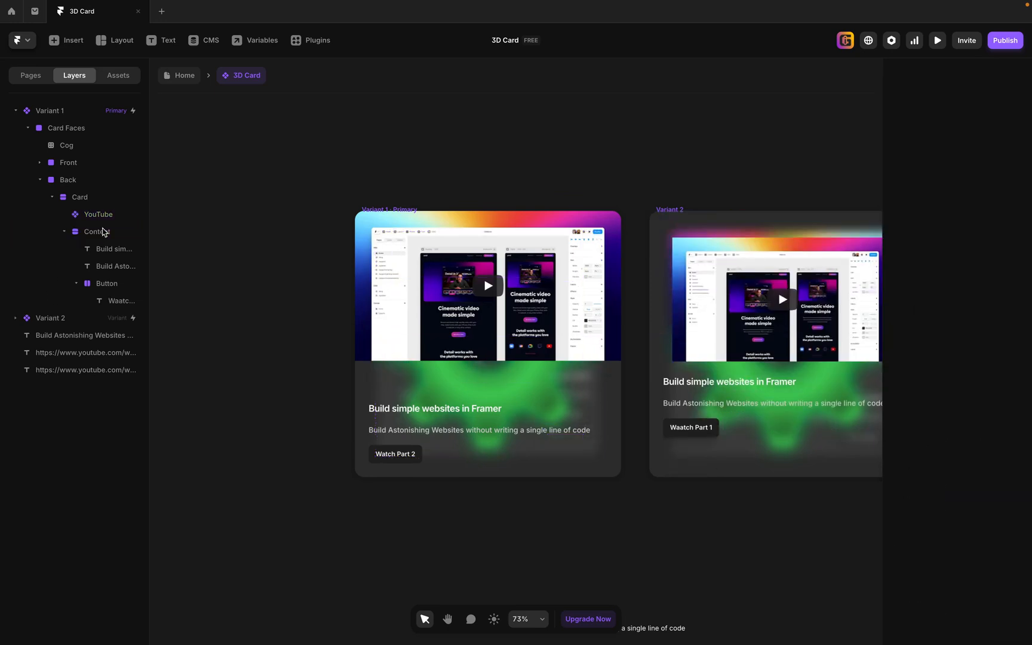
{"action": "key", "text": "space"}
{"action": "left_click_drag", "start_coordinate": [562, 157], "coordinate": [480, 152]}
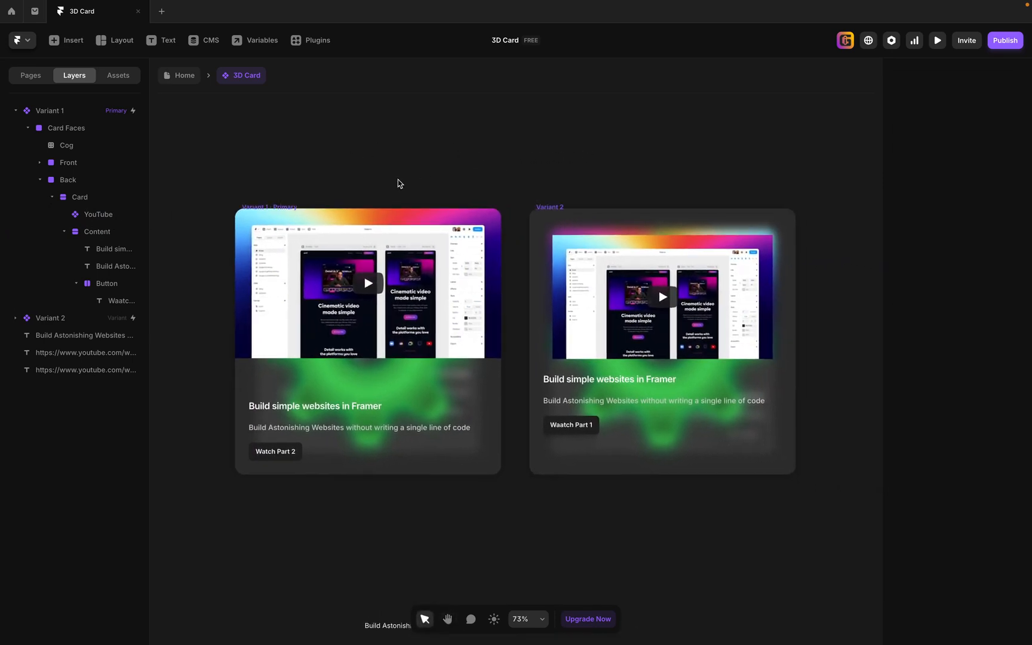
{"action": "left_click", "coordinate": [89, 217]}
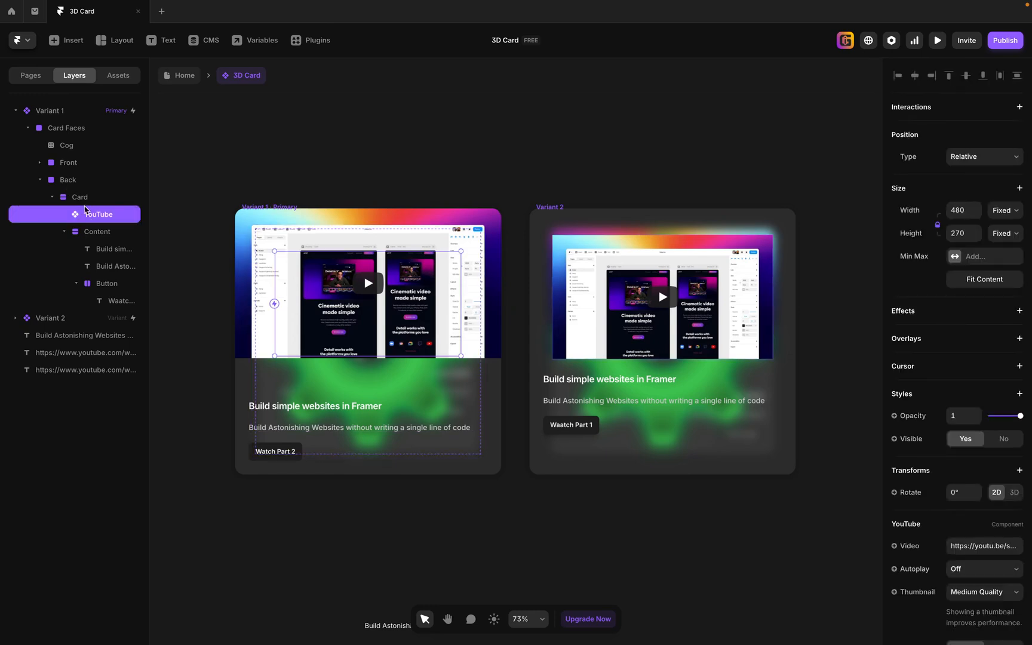
{"action": "left_click", "coordinate": [1008, 213]}
{"action": "left_click", "coordinate": [1008, 238]}
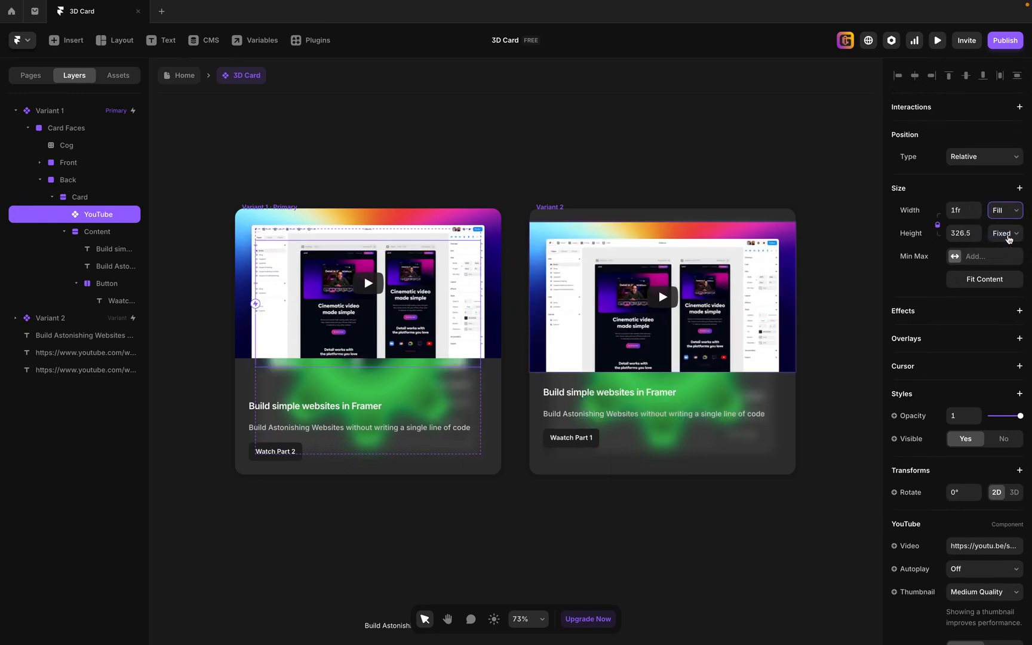
Set the distribution of the Back face's Card stack to Space Between.
{"action": "left_click", "coordinate": [81, 198]}
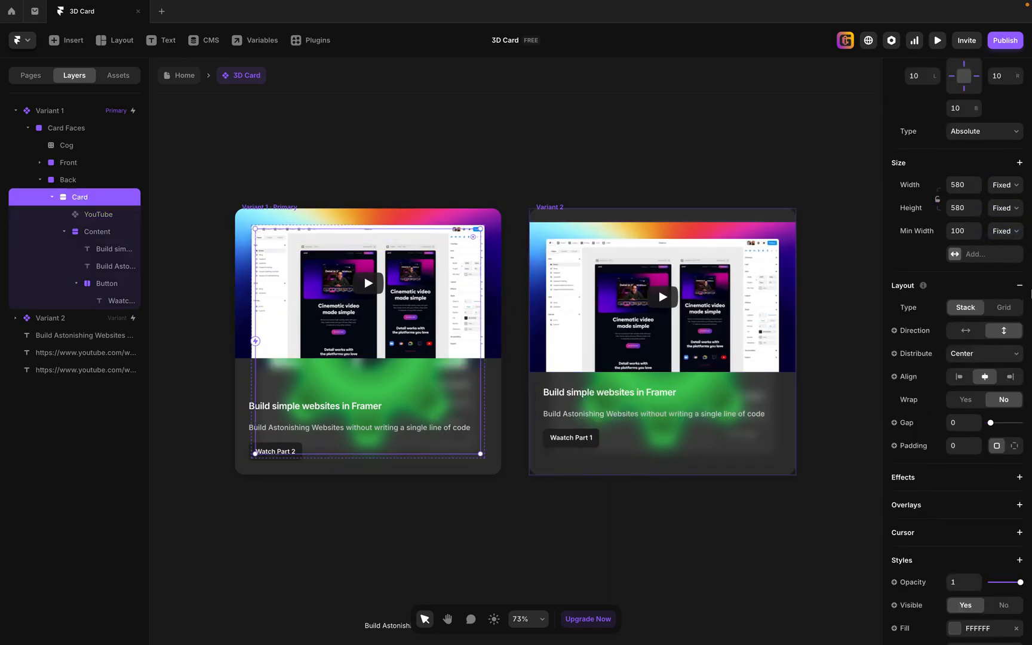
{"action": "scroll", "coordinate": [1015, 308], "scroll_direction": "up", "scroll_amount": 3}
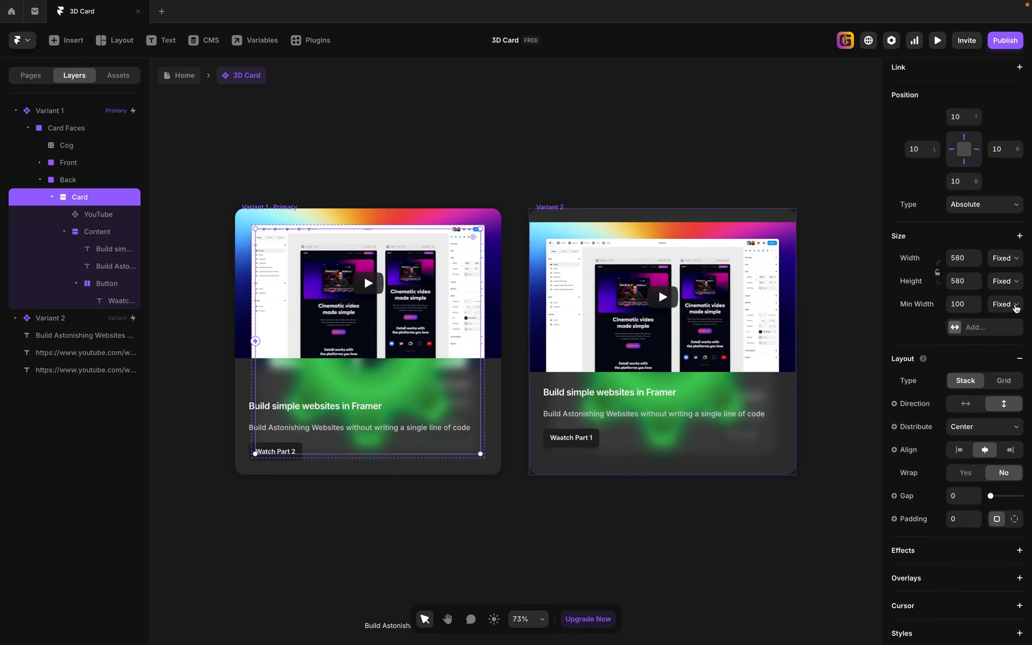
{"action": "scroll", "coordinate": [1015, 307], "scroll_direction": "down", "scroll_amount": 2}
{"action": "scroll", "coordinate": [1015, 307], "scroll_direction": "down", "scroll_amount": 1}
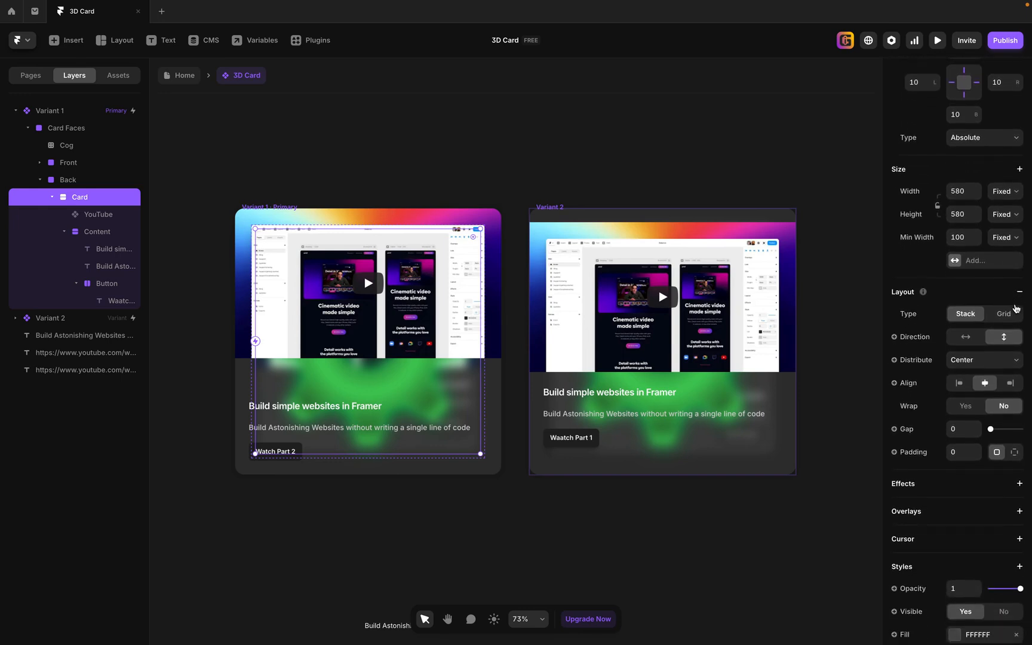
{"action": "left_click", "coordinate": [993, 360]}
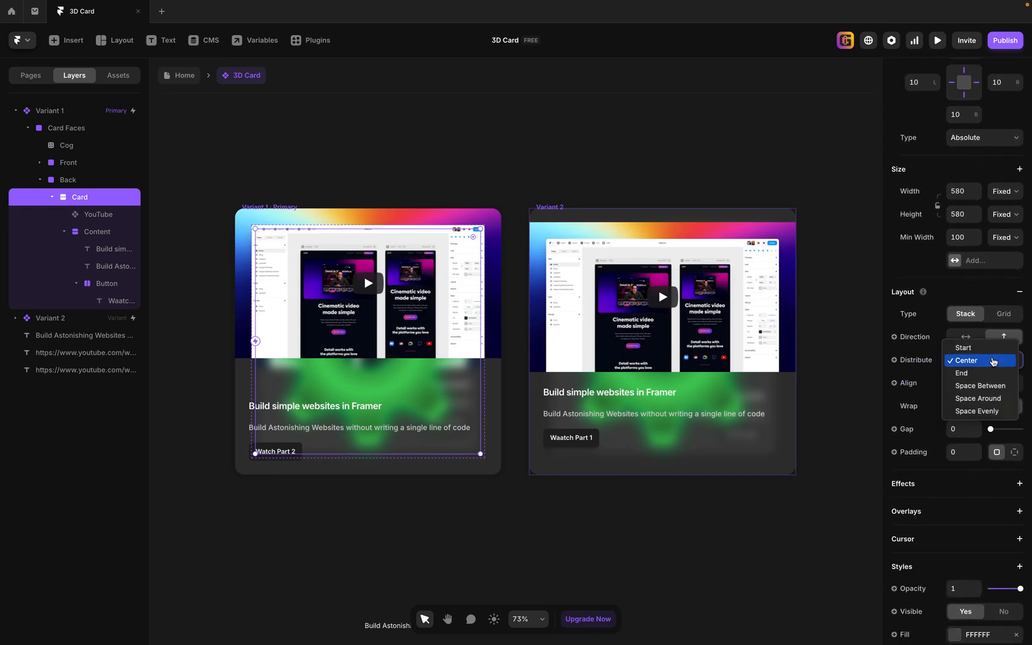
{"action": "left_click", "coordinate": [995, 390]}
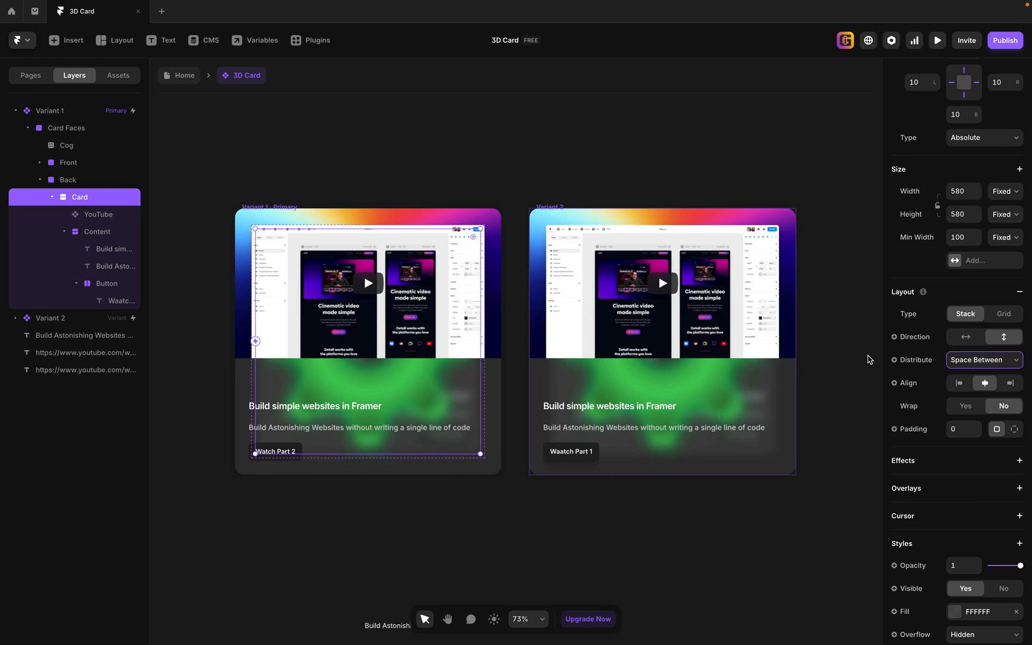
Copy the YouTube link ending in "&t=71s" from the text layer on the canvas below the cards.
{"action": "scroll", "coordinate": [731, 357], "scroll_direction": "down", "scroll_amount": 3}
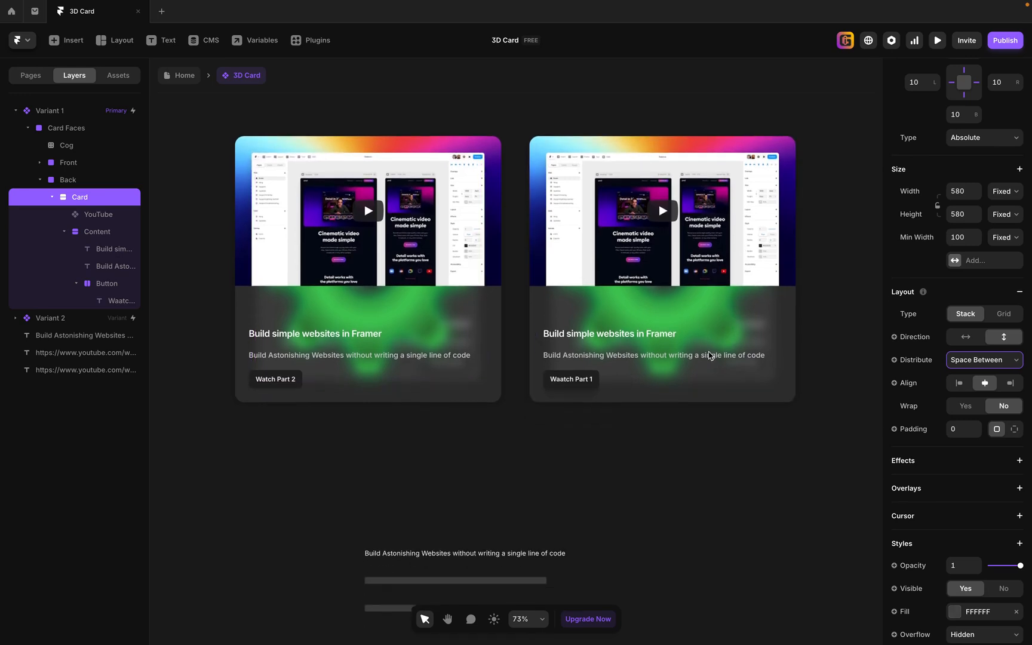
{"action": "scroll", "coordinate": [517, 418], "scroll_direction": "down", "scroll_amount": 3}
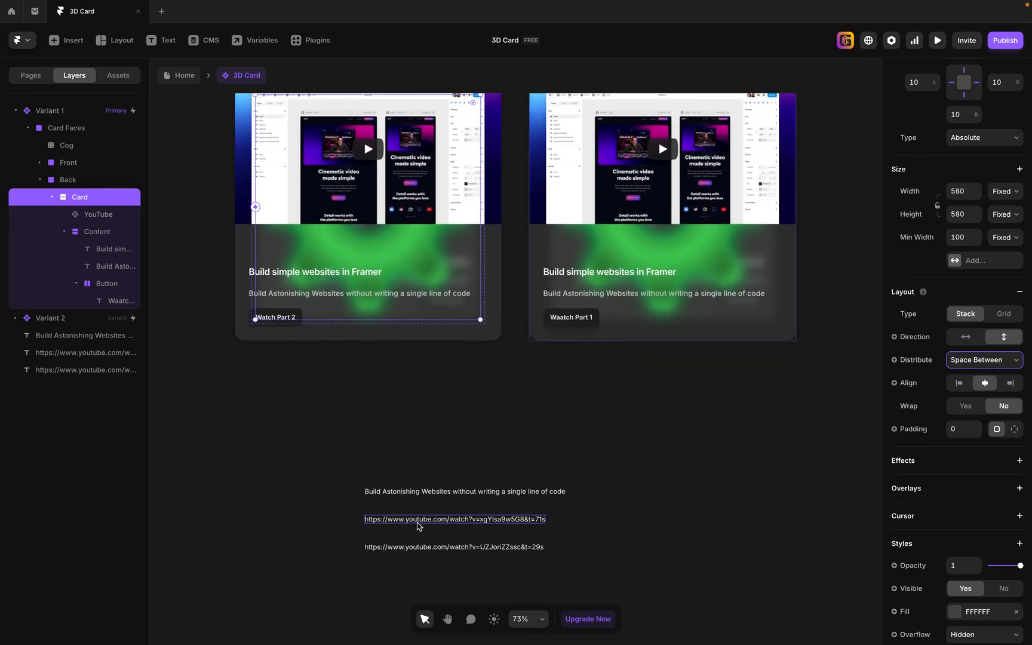
{"action": "left_click", "coordinate": [418, 520]}
{"action": "double_click", "coordinate": [418, 520]}
{"action": "key", "text": "ctrl+a"}
{"action": "key", "text": "ctrl+c"}
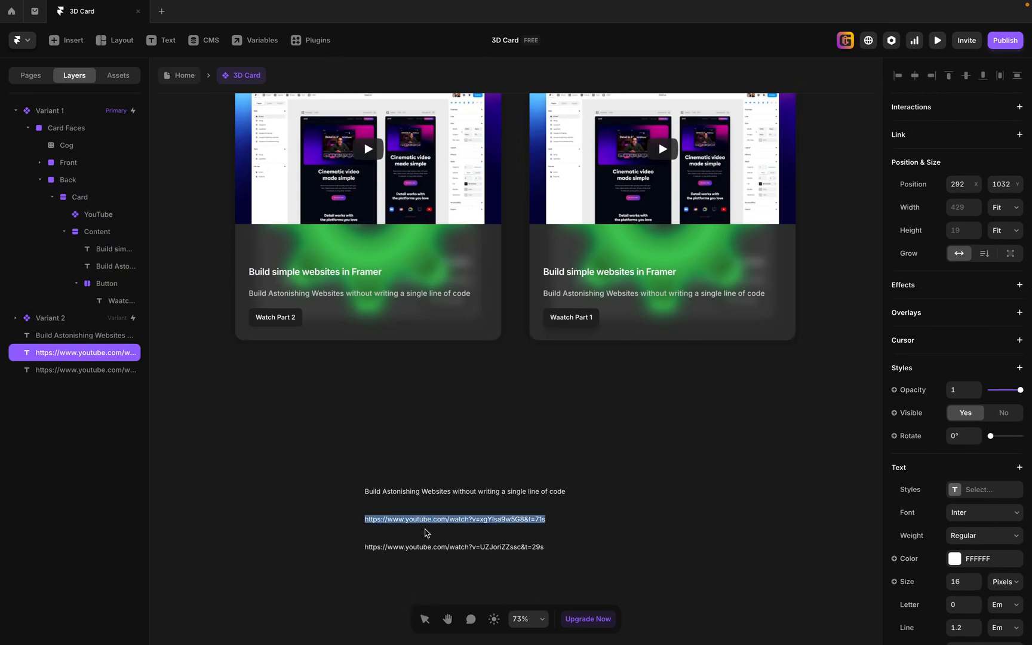
{"action": "key", "text": "Escape"}
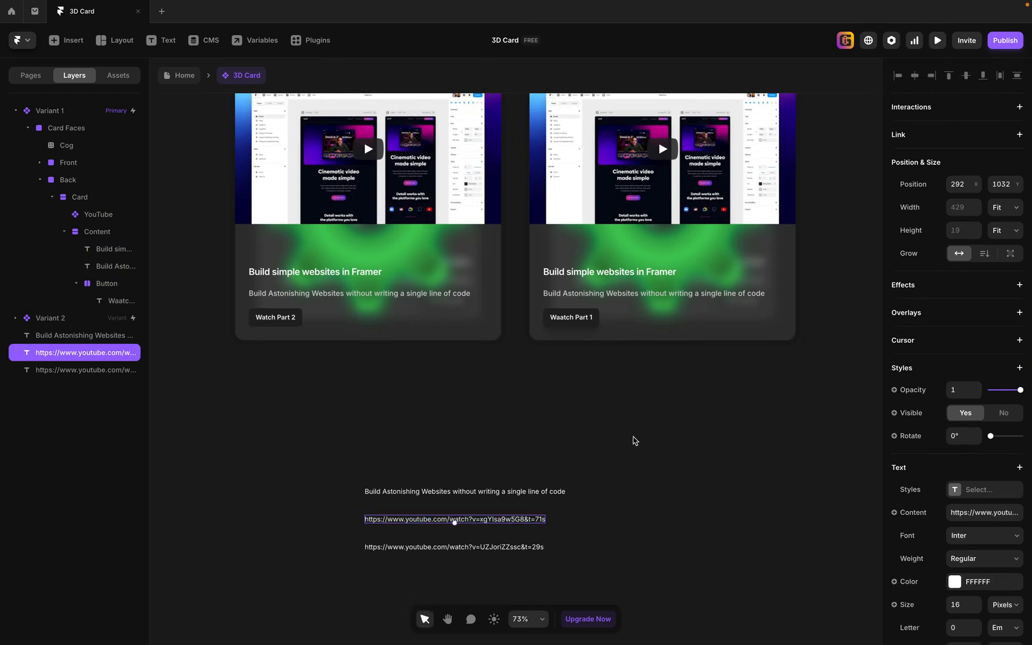
Replace the video link of the Front face's YouTube component with the copied link ending in "&t=71s".
{"action": "scroll", "coordinate": [633, 437], "scroll_direction": "up", "scroll_amount": 5}
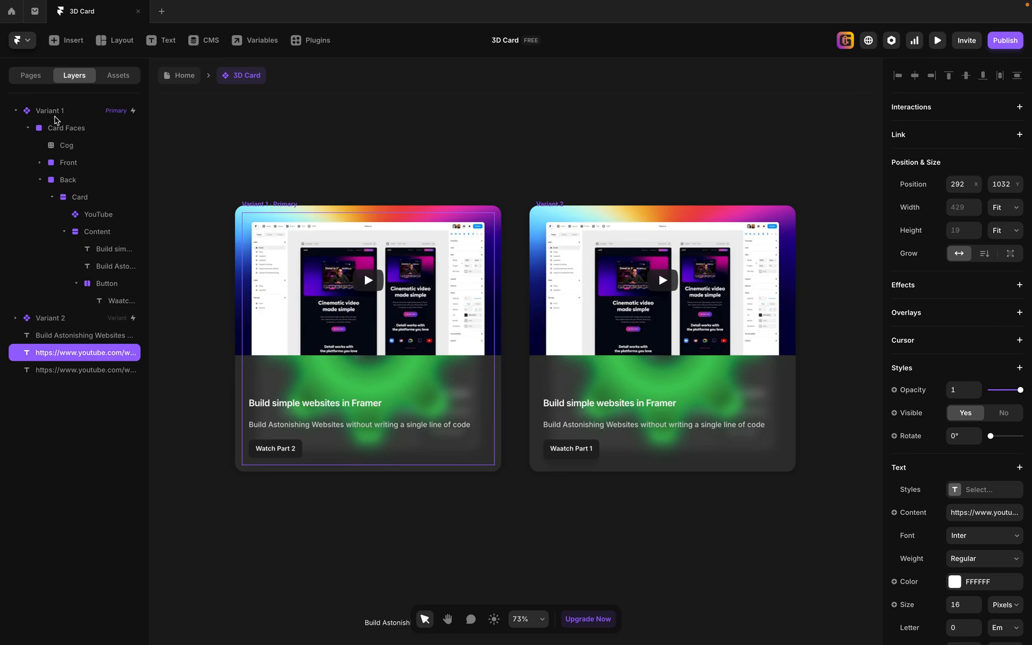
{"action": "left_click", "coordinate": [53, 111]}
{"action": "left_click", "coordinate": [40, 179]}
{"action": "left_click", "coordinate": [40, 163]}
{"action": "left_click", "coordinate": [87, 197]}
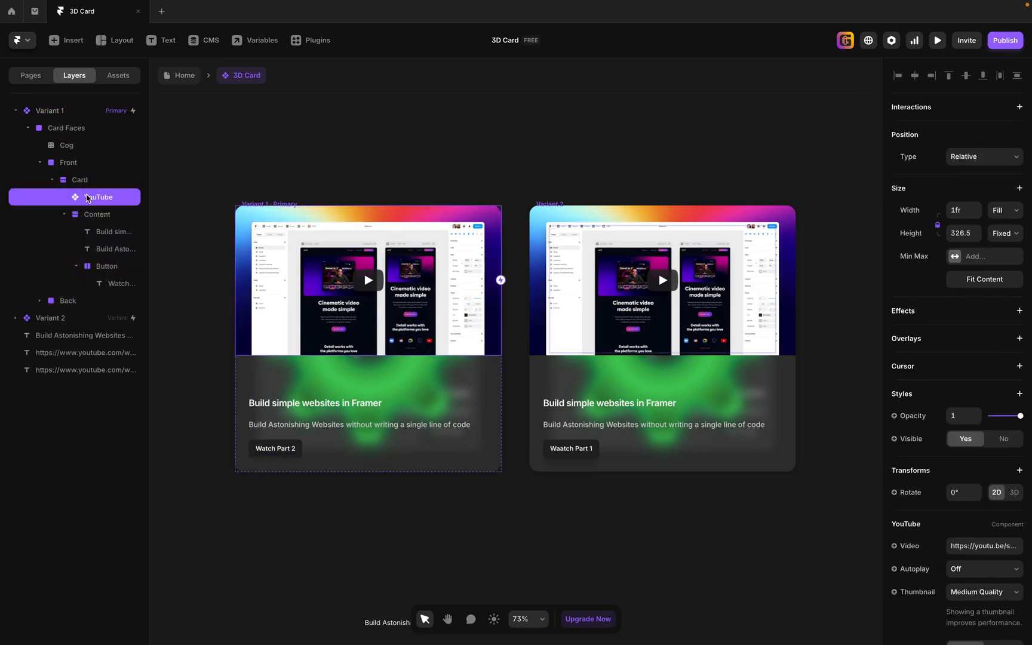
{"action": "scroll", "coordinate": [994, 514], "scroll_direction": "down", "scroll_amount": 3}
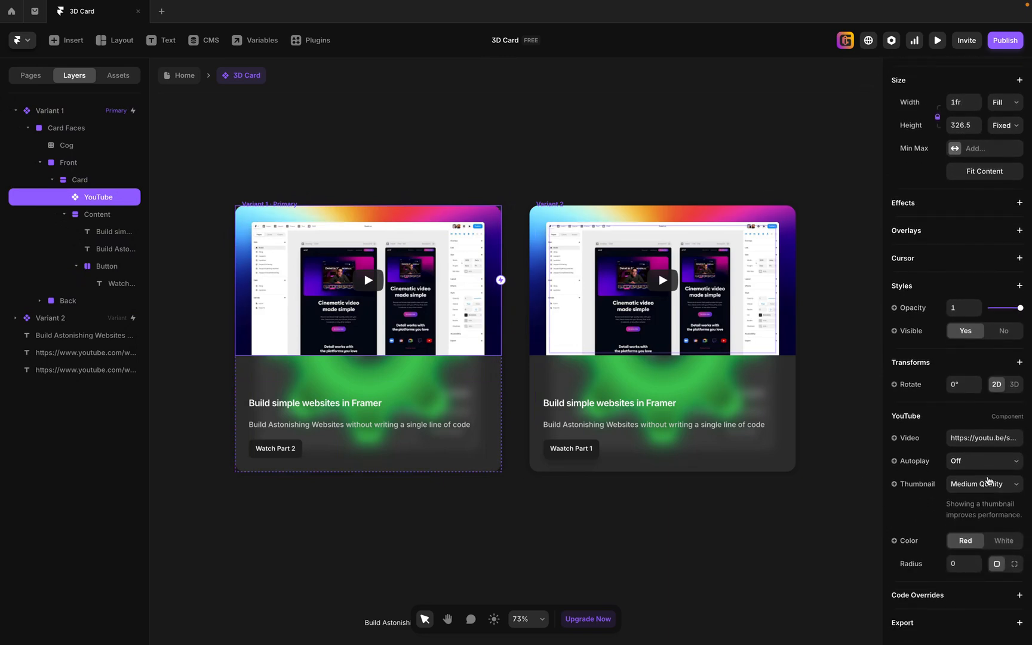
{"action": "left_click_drag", "start_coordinate": [995, 438], "coordinate": [1031, 489]}
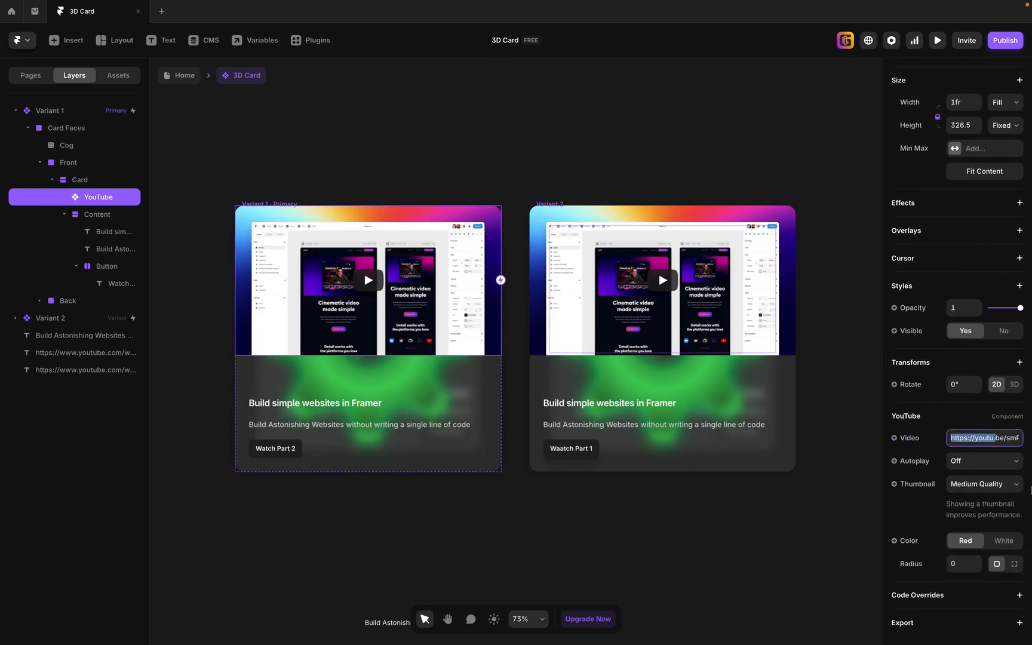
{"action": "key", "text": "ctrl+a"}
{"action": "key", "text": "BackSpace"}
{"action": "key", "text": "ctrl+v"}
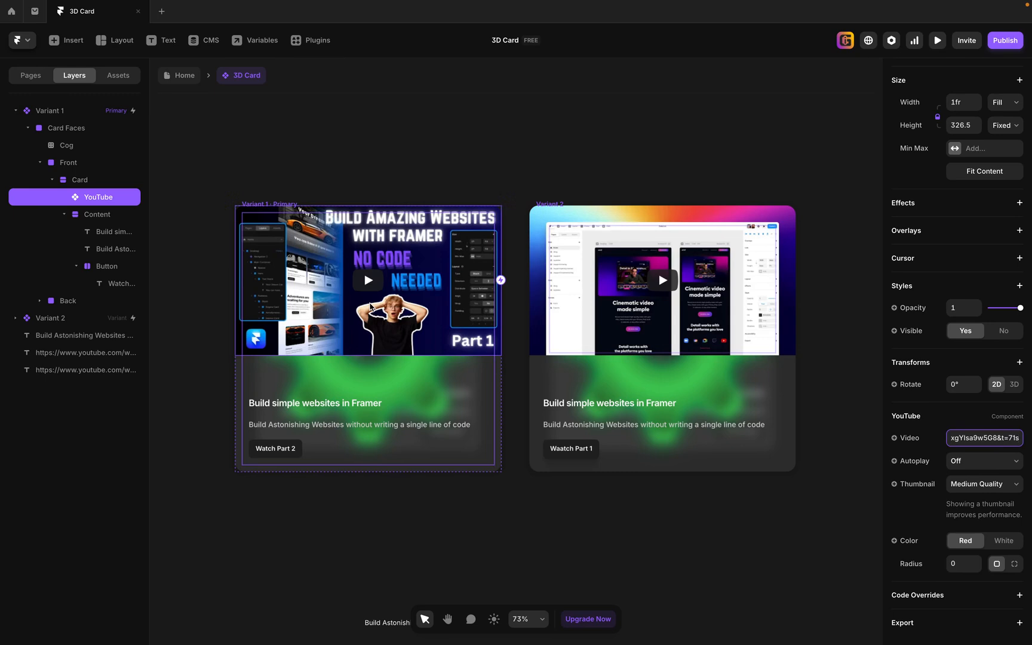
Copy the YouTube link ending in "&t=29s" from the text layer on the canvas below the cards.
{"action": "left_click", "coordinate": [52, 180]}
{"action": "left_click", "coordinate": [39, 197]}
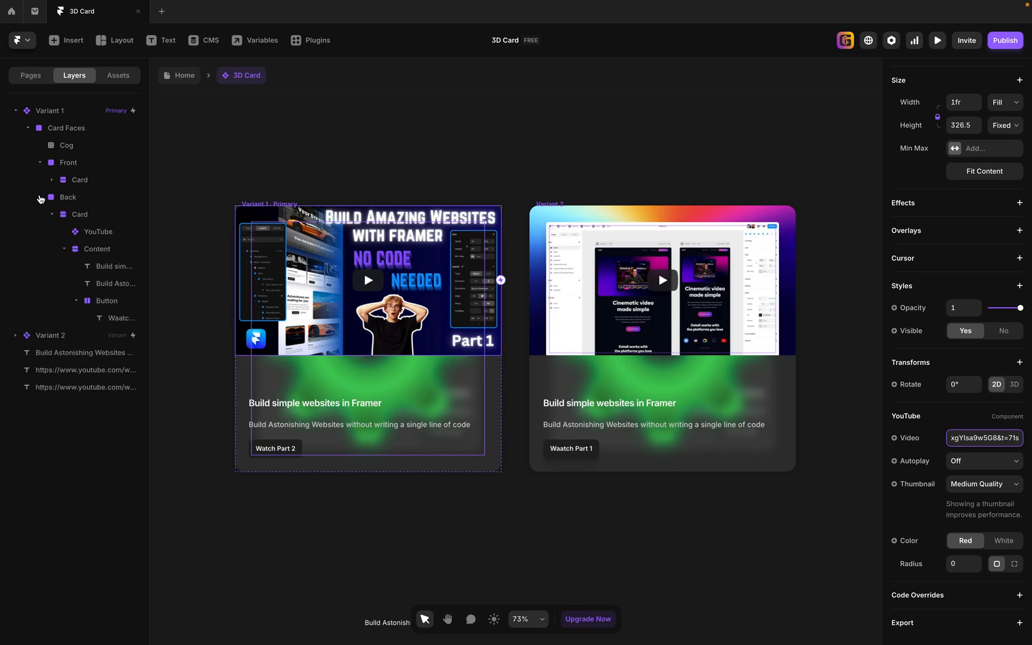
{"action": "left_click", "coordinate": [99, 233]}
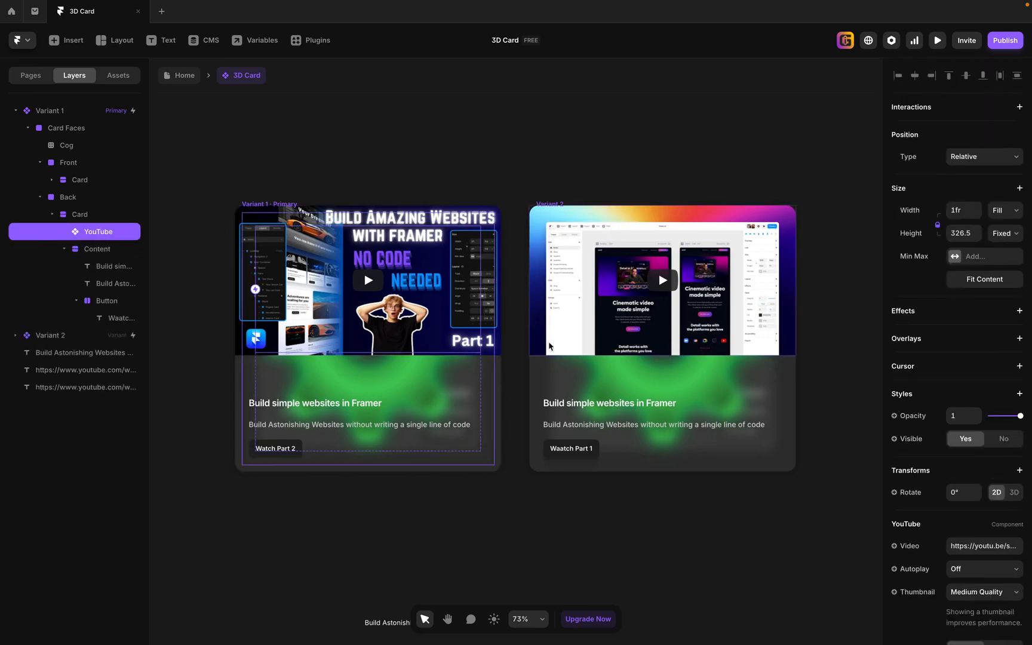
{"action": "scroll", "coordinate": [1013, 552], "scroll_direction": "down", "scroll_amount": 1}
{"action": "scroll", "coordinate": [608, 547], "scroll_direction": "down", "scroll_amount": 3}
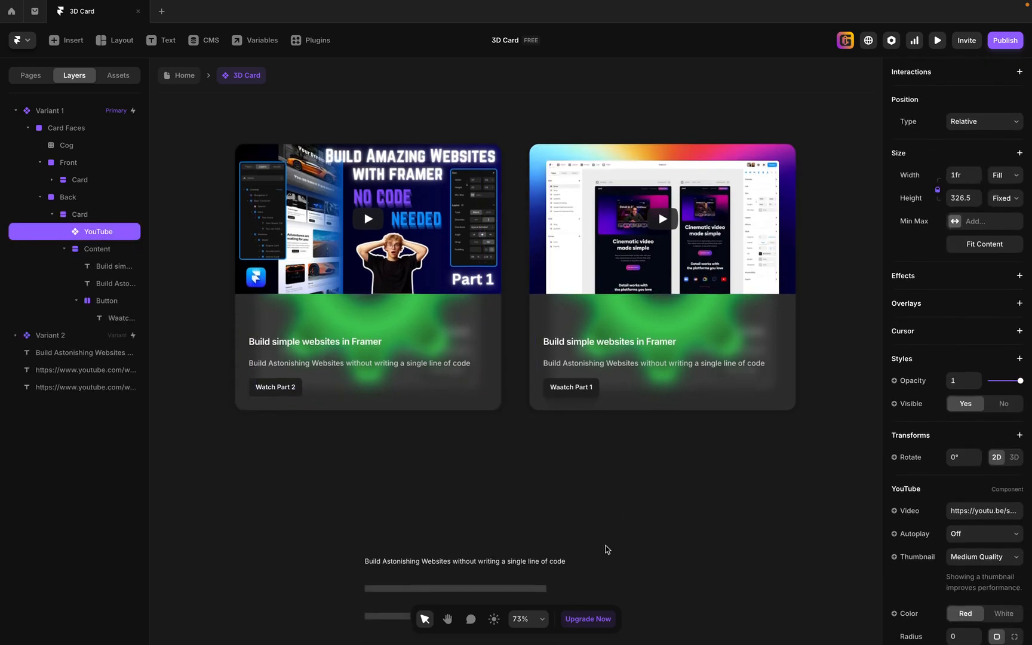
{"action": "left_click", "coordinate": [531, 527]}
{"action": "left_click", "coordinate": [451, 501]}
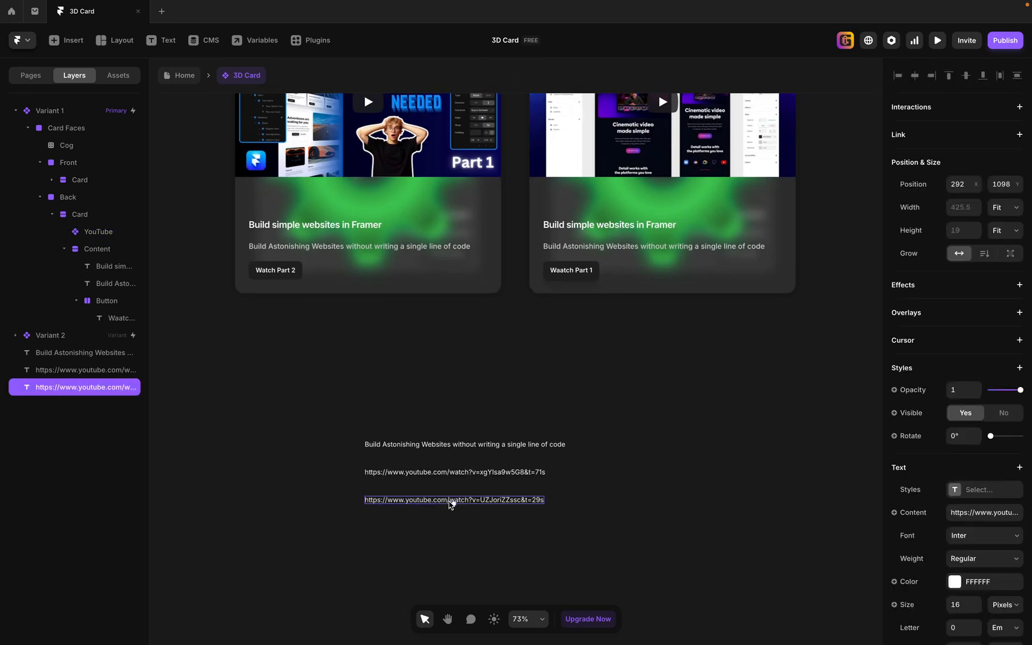
{"action": "double_click", "coordinate": [451, 500]}
{"action": "key", "text": "ctrl+a"}
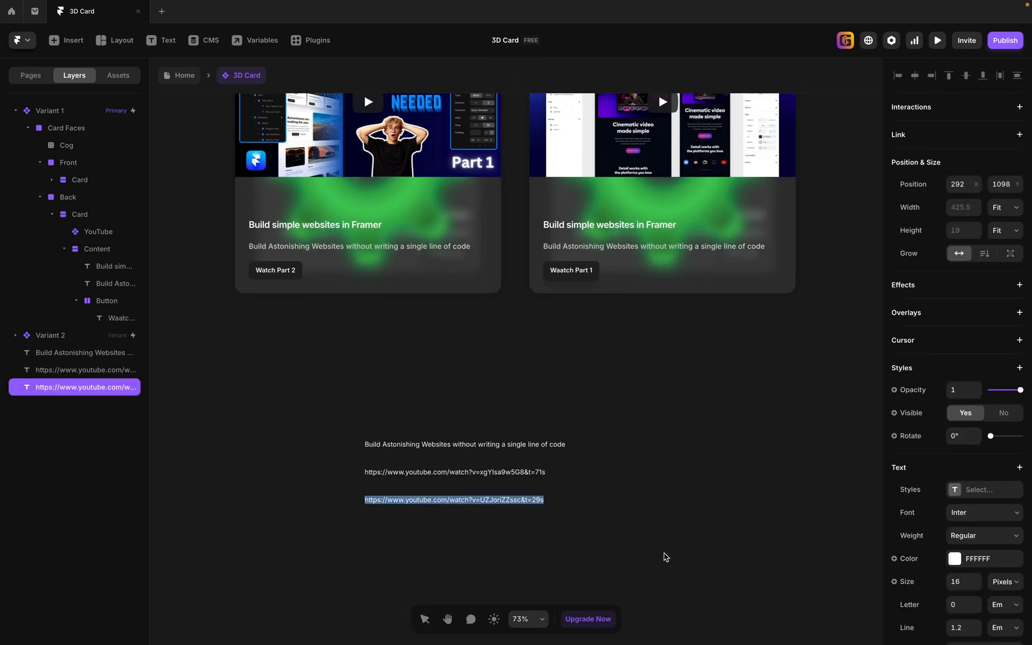
{"action": "key", "text": "BackSpace"}
{"action": "key", "text": "ctrl+v"}
{"action": "scroll", "coordinate": [716, 465], "scroll_direction": "up", "scroll_amount": 3}
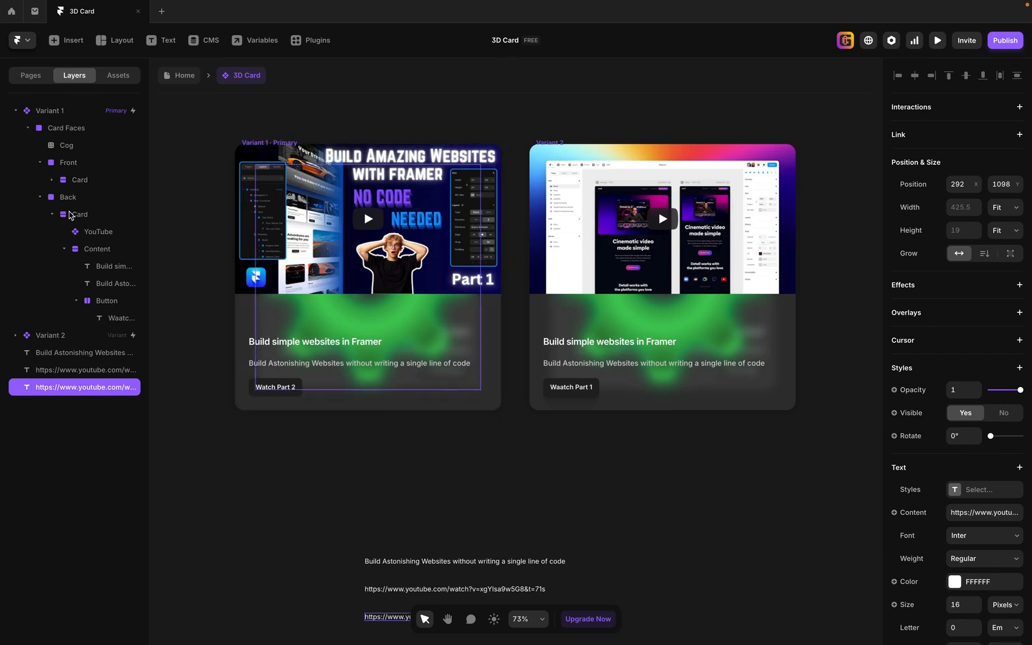
Replace the video link of the Back face's YouTube component with the copied link ending in "&t=29s".
{"action": "left_click", "coordinate": [87, 233]}
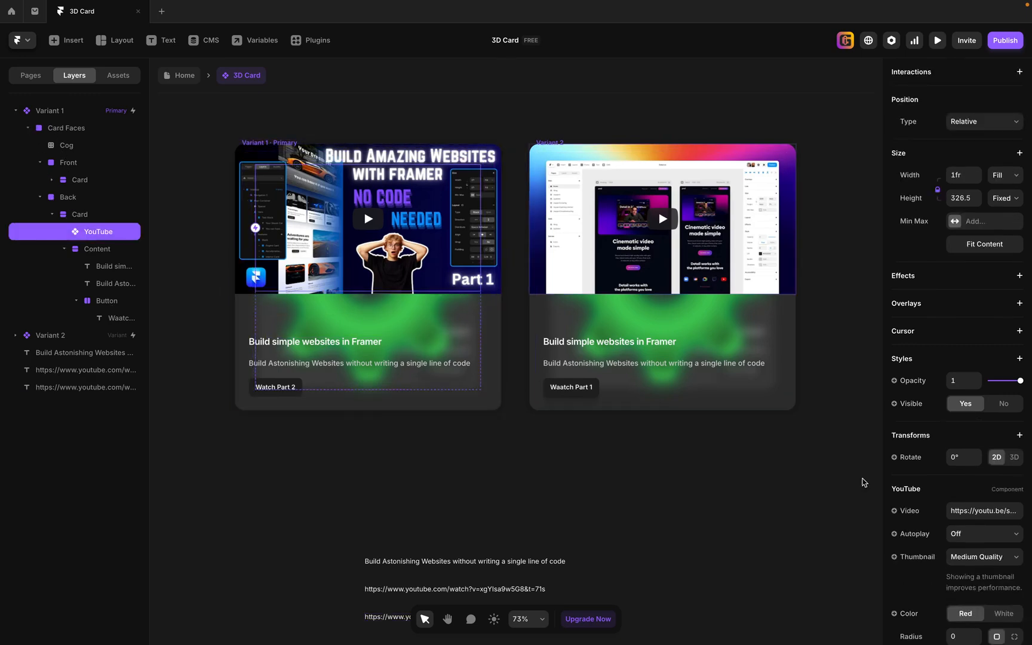
{"action": "left_click", "coordinate": [989, 511]}
{"action": "key", "text": "ctrl+v"}
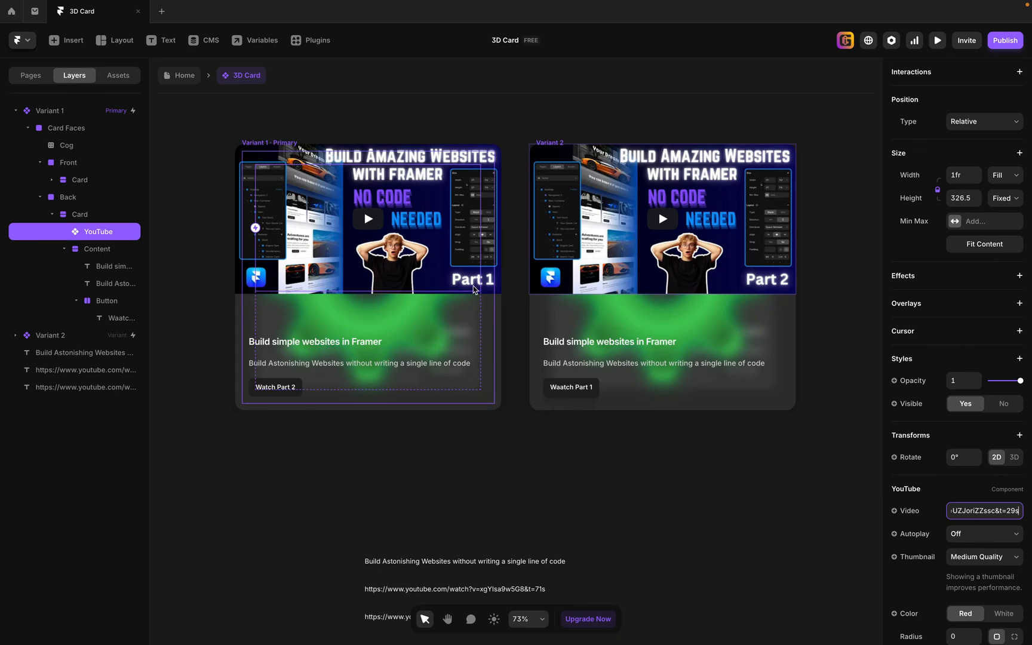
{"action": "left_click", "coordinate": [648, 481]}
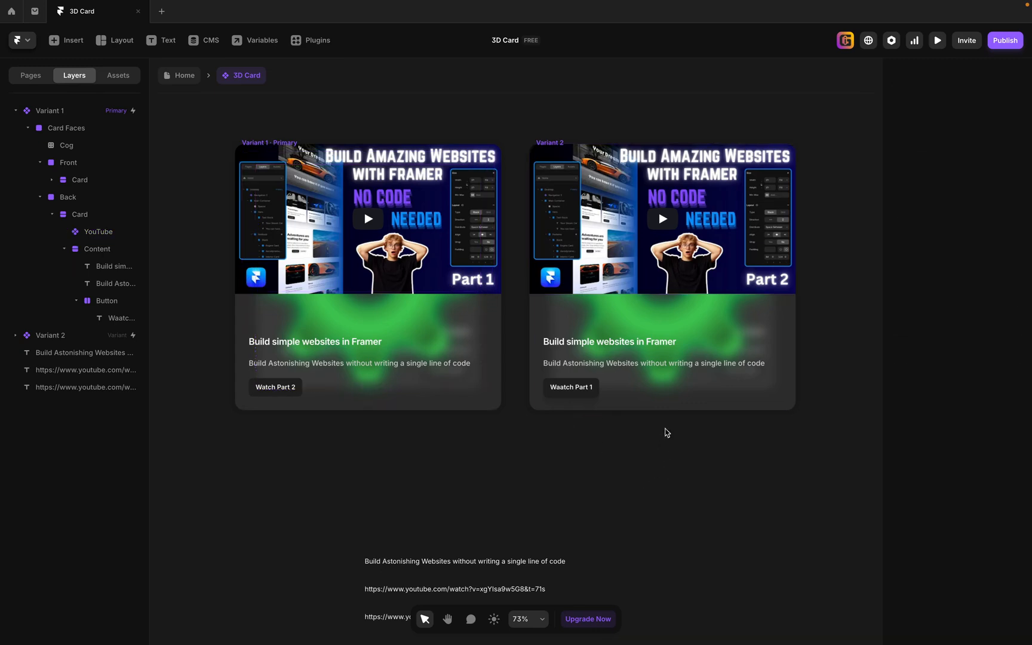
Preview the card component, playing and pausing the Front face's video and flipping between both faces, and return to the editor.
{"action": "left_click", "coordinate": [936, 40]}
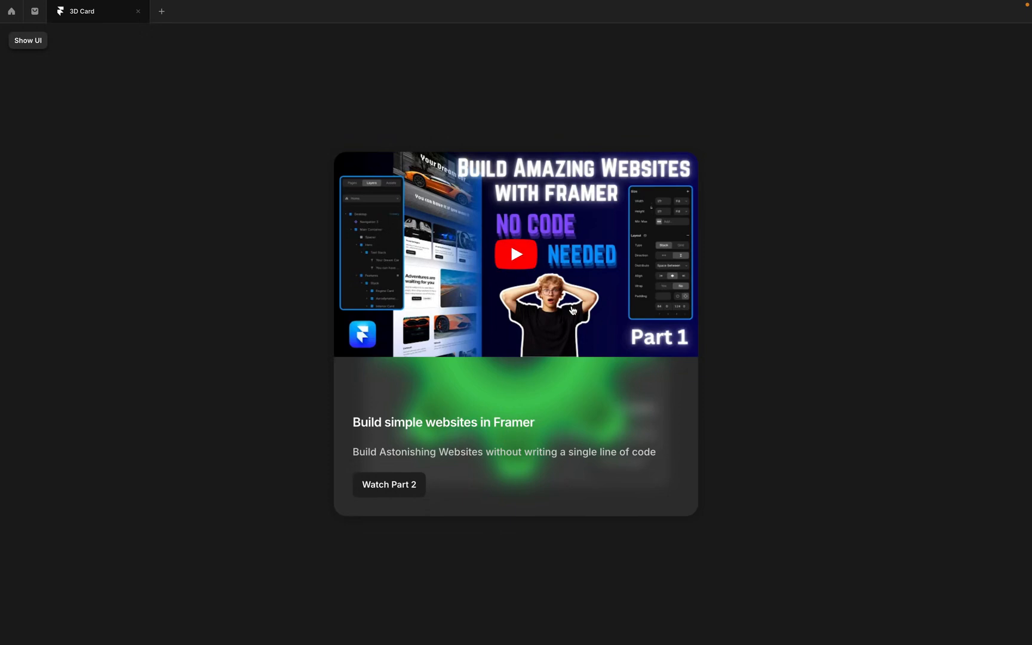
{"action": "left_click", "coordinate": [518, 258]}
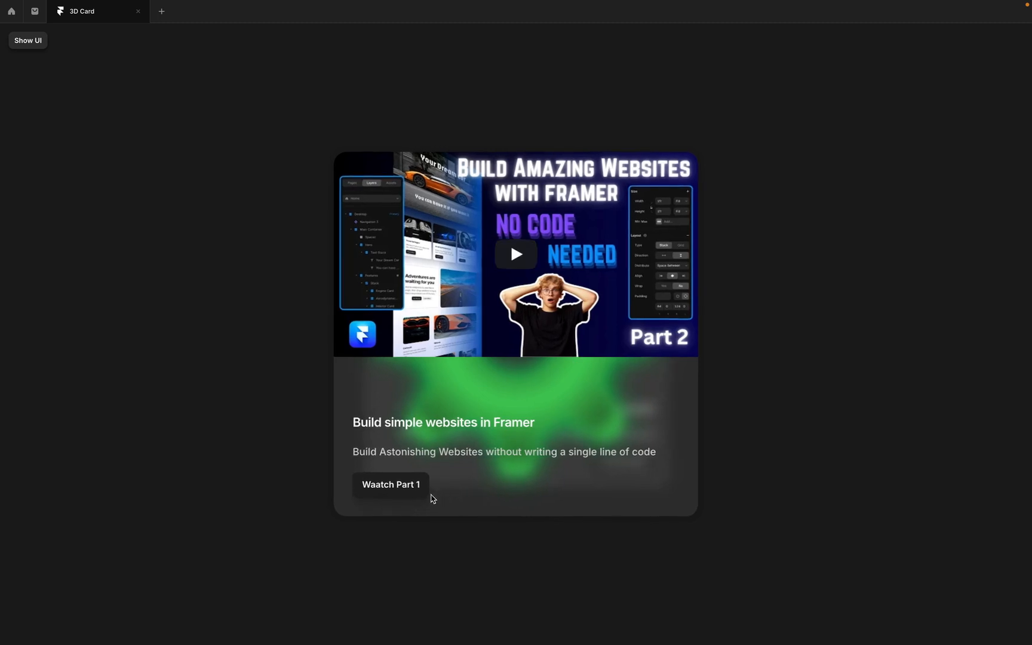
{"action": "left_click", "coordinate": [511, 481]}
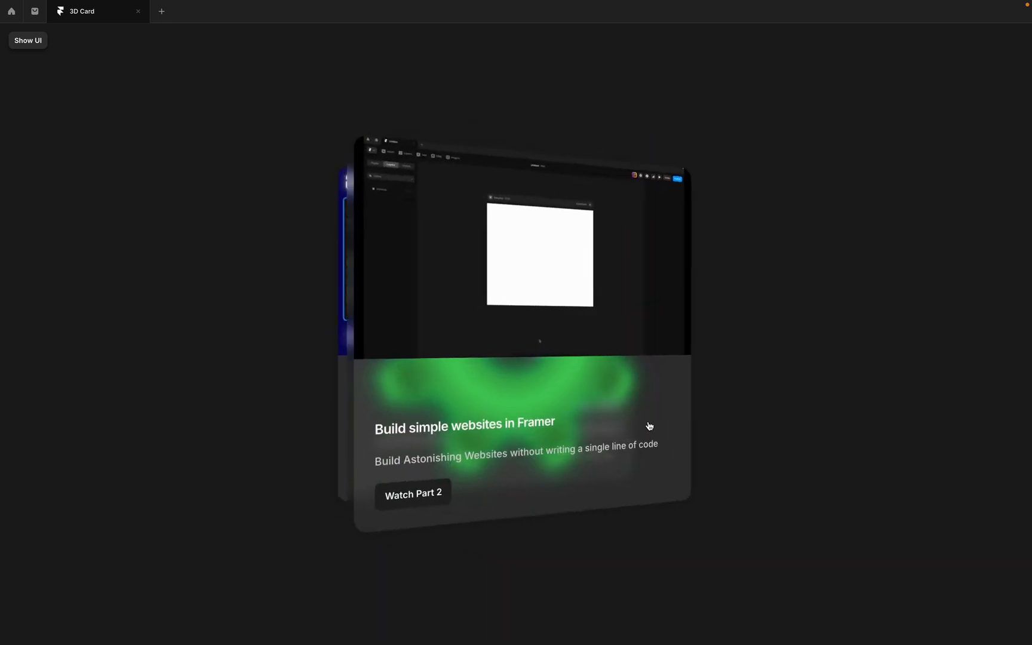
{"action": "mouse_move", "coordinate": [549, 293]}
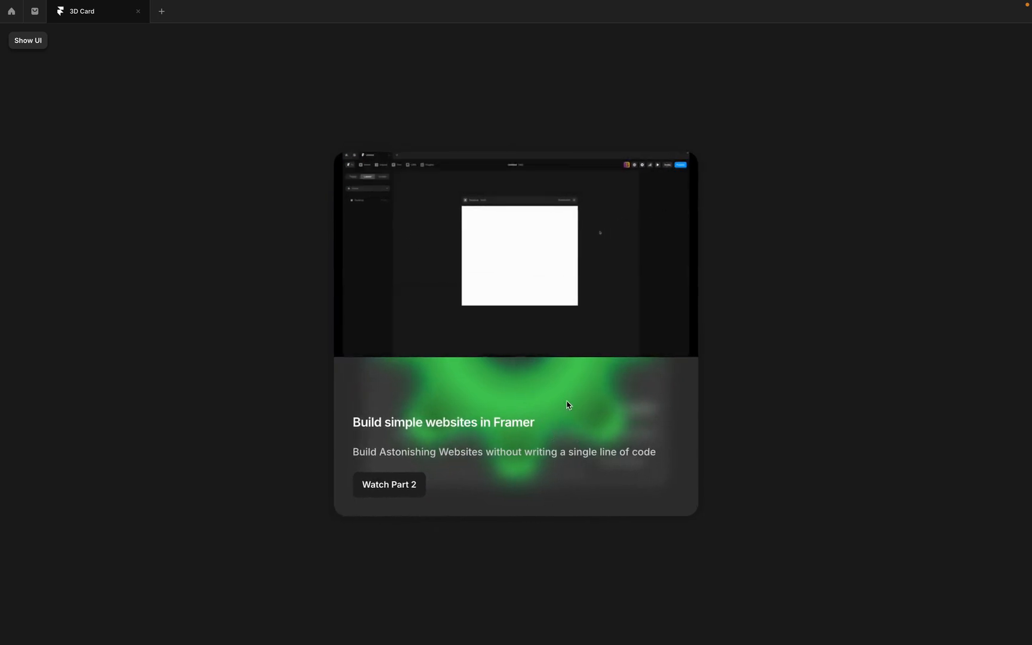
{"action": "left_click", "coordinate": [568, 475]}
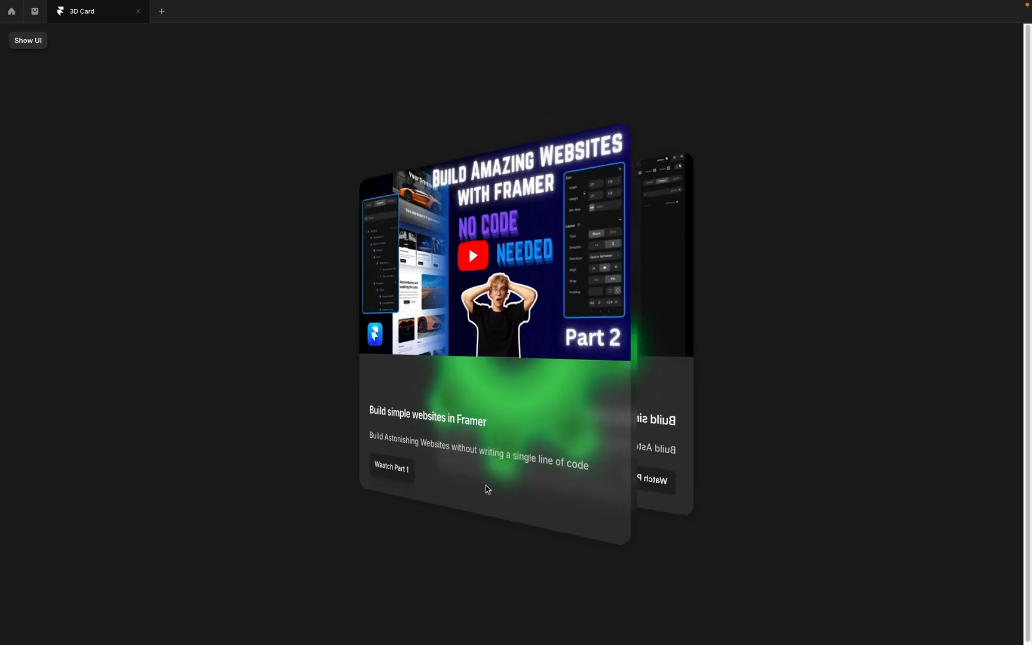
{"action": "left_click", "coordinate": [584, 458]}
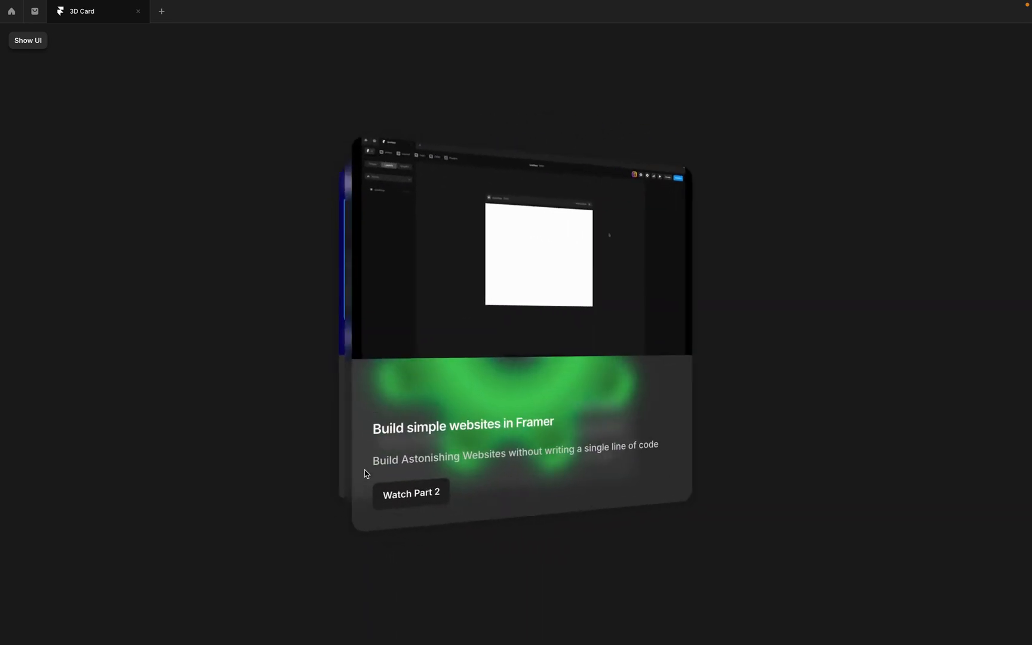
{"action": "left_click", "coordinate": [359, 345]}
{"action": "left_click", "coordinate": [360, 344]}
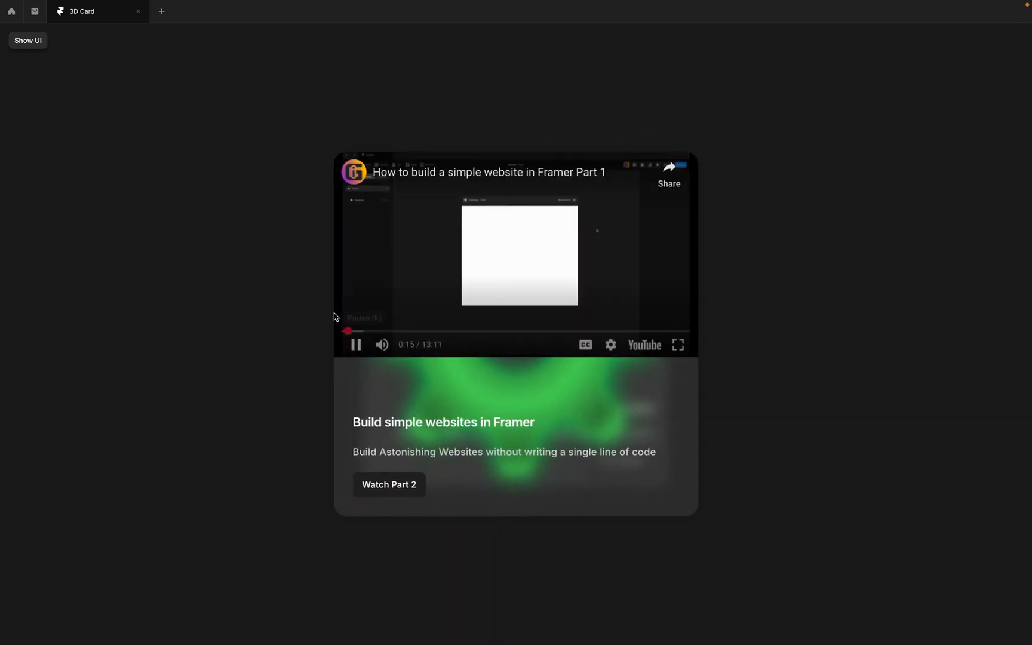
{"action": "left_click", "coordinate": [356, 344]}
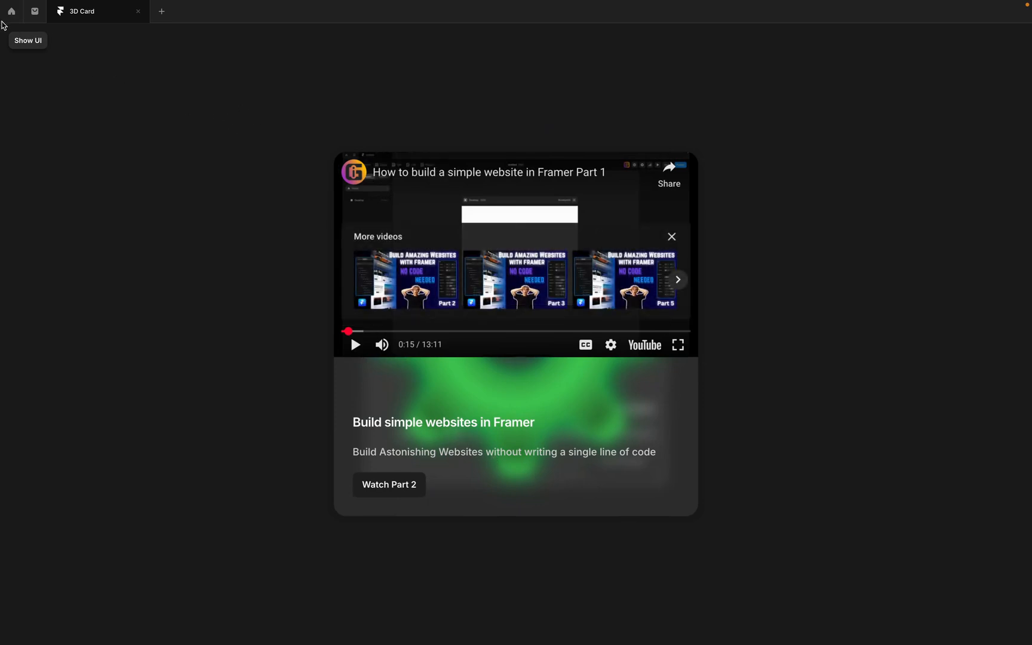
{"action": "left_click", "coordinate": [24, 40]}
{"action": "key", "text": "Escape"}
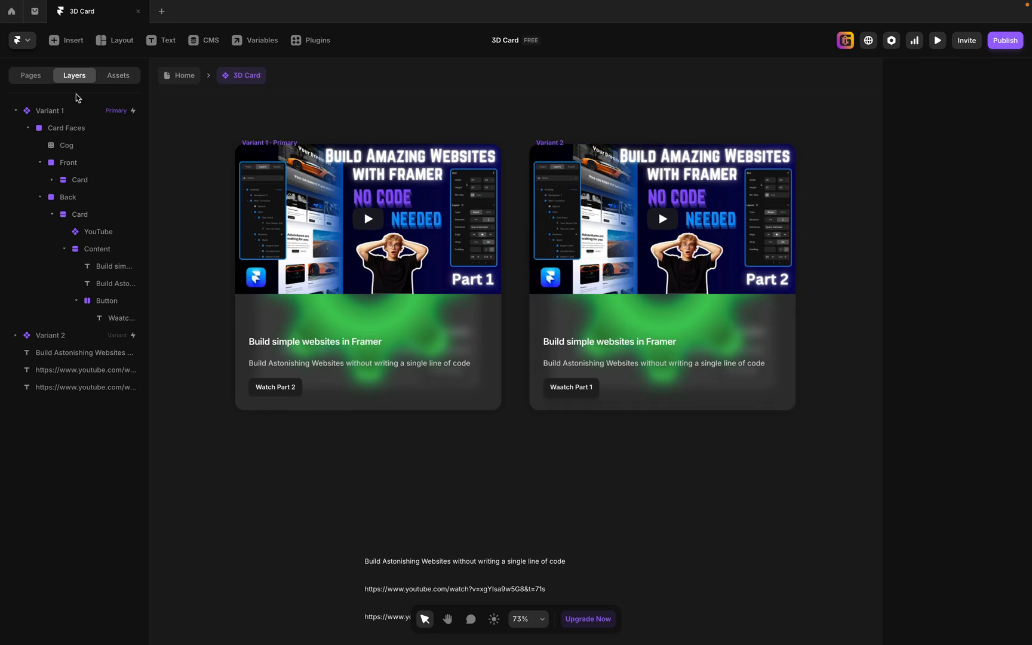
Remove the Click interactions from Variant 1 and Variant 2 of the 3D Card component.
{"action": "left_click", "coordinate": [55, 110]}
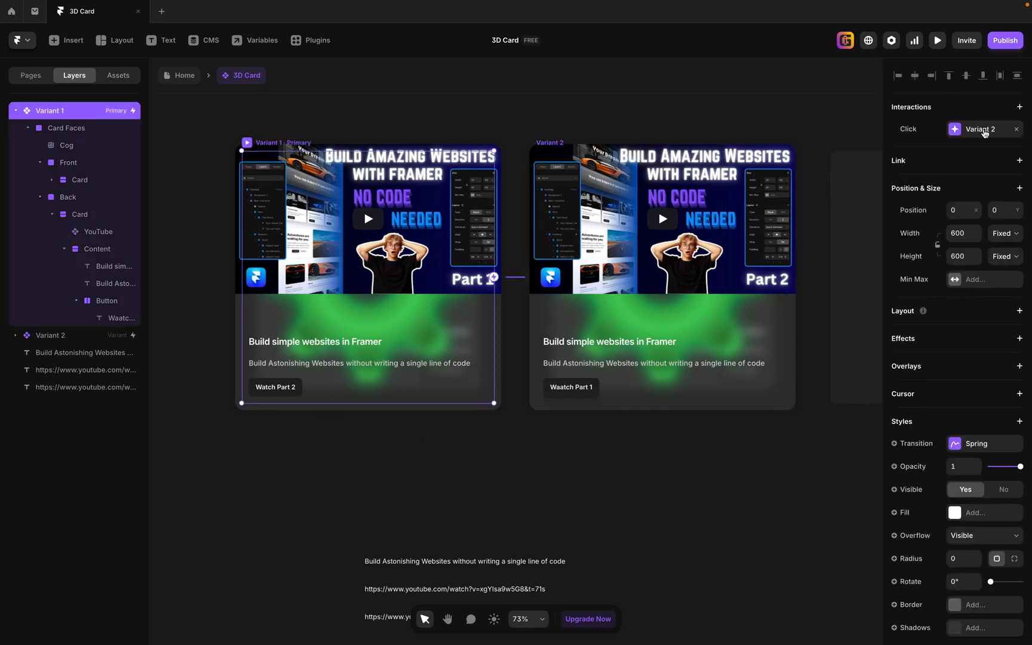
{"action": "scroll", "coordinate": [961, 377], "scroll_direction": "down", "scroll_amount": 3}
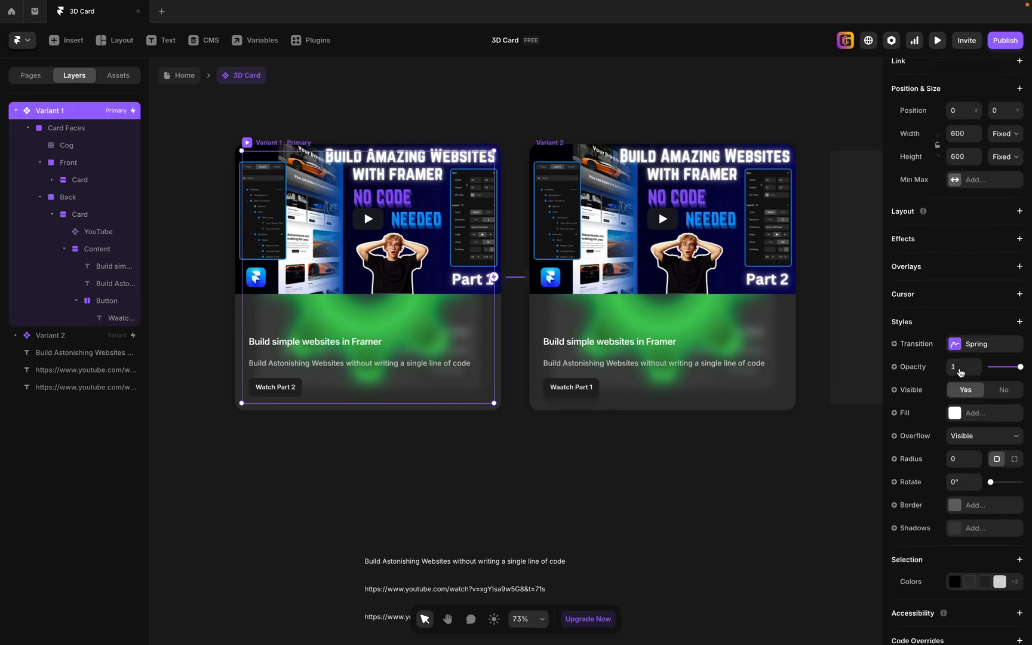
{"action": "scroll", "coordinate": [960, 363], "scroll_direction": "up", "scroll_amount": 3}
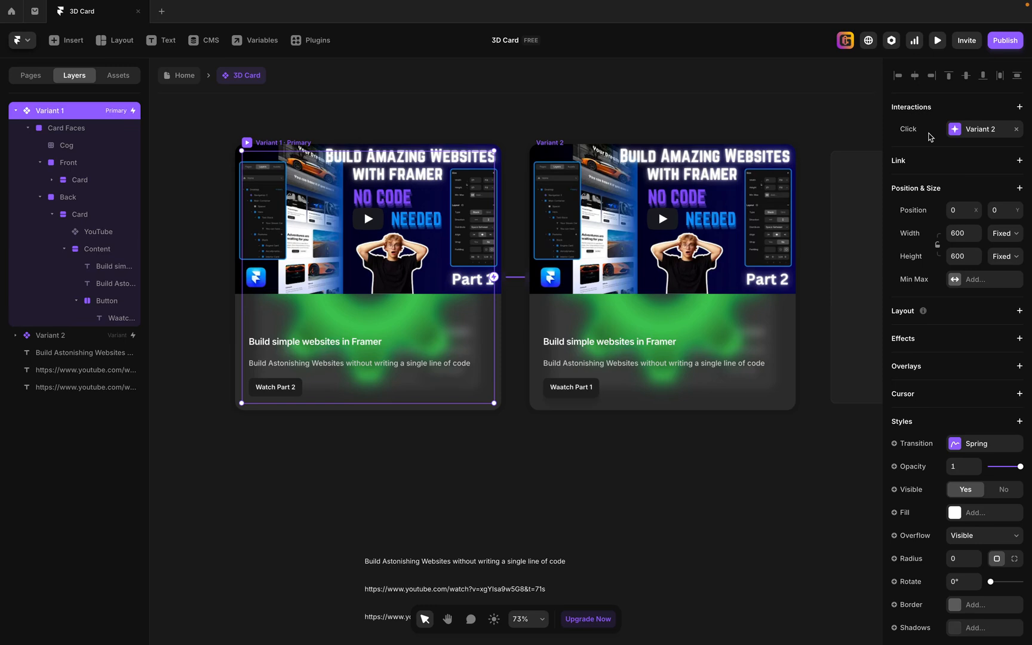
{"action": "left_click", "coordinate": [1016, 130]}
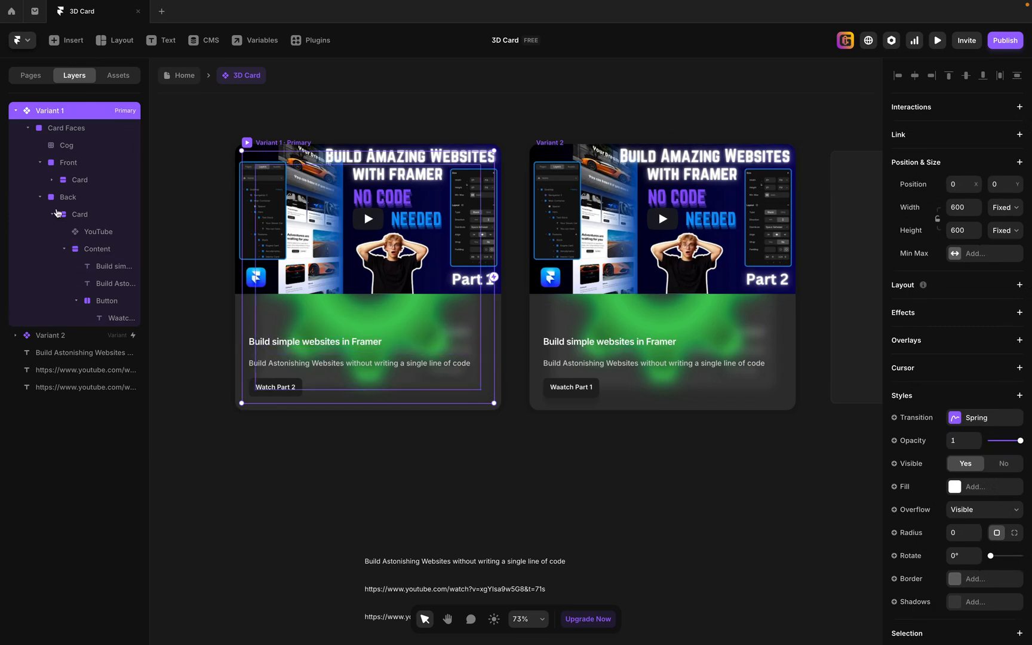
{"action": "left_click", "coordinate": [54, 339]}
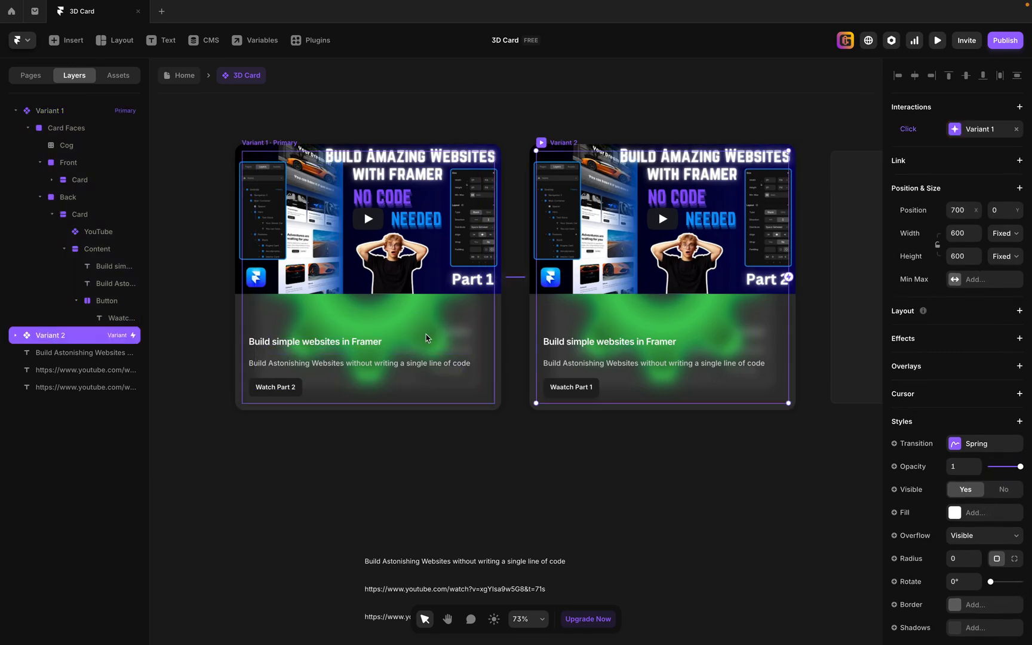
{"action": "left_click", "coordinate": [1018, 129]}
Connect the Front face's "Watch Part 2" button in Variant 1 to Variant 2 with a Click interaction.
{"action": "left_click", "coordinate": [42, 111]}
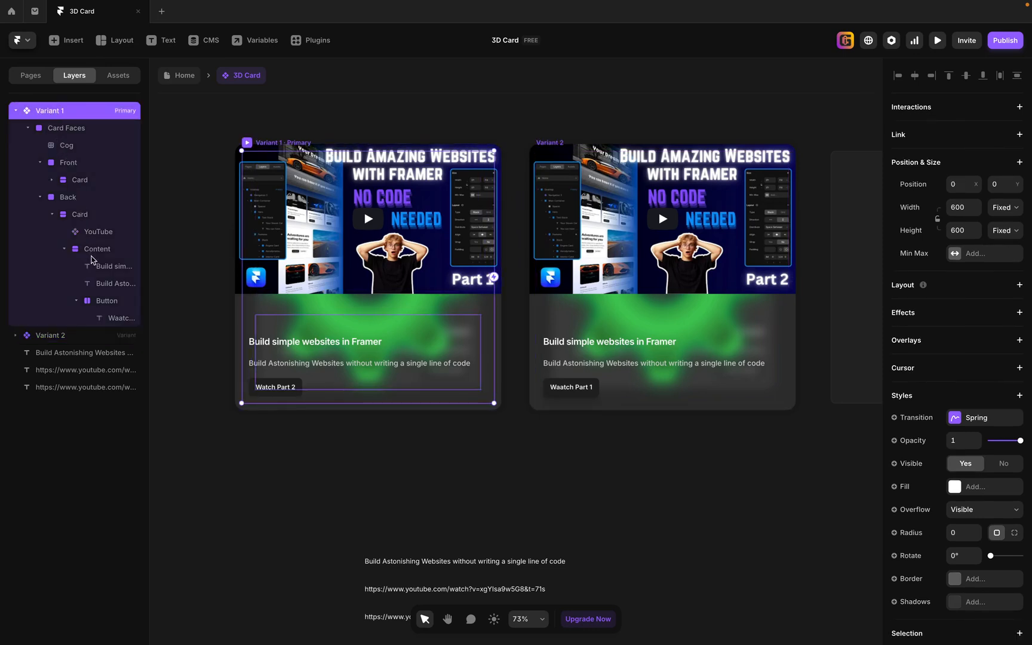
{"action": "left_click", "coordinate": [117, 304]}
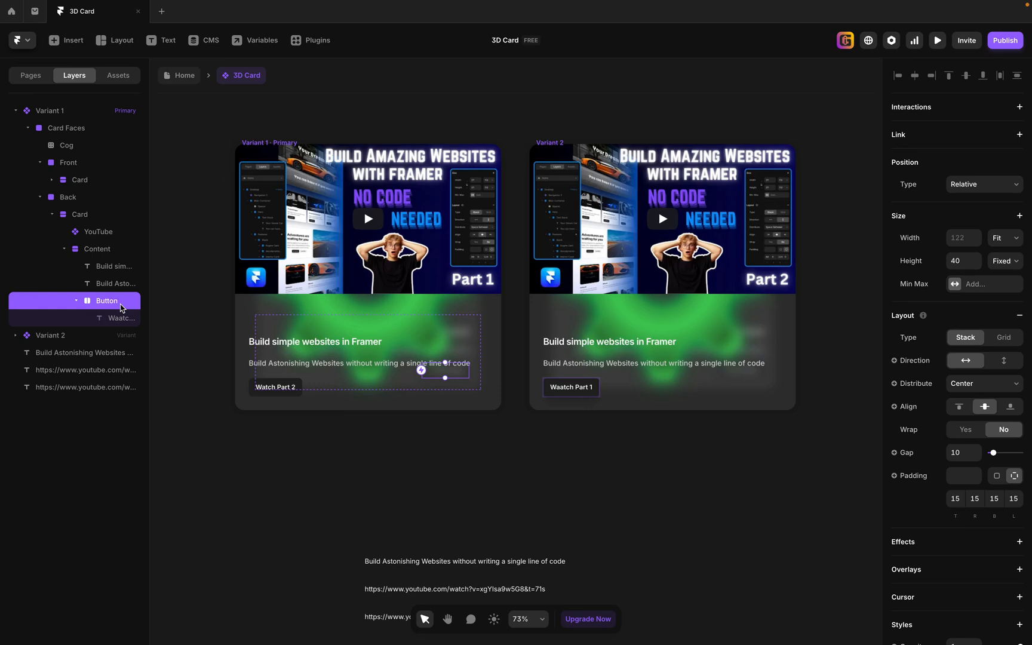
{"action": "left_click", "coordinate": [40, 198]}
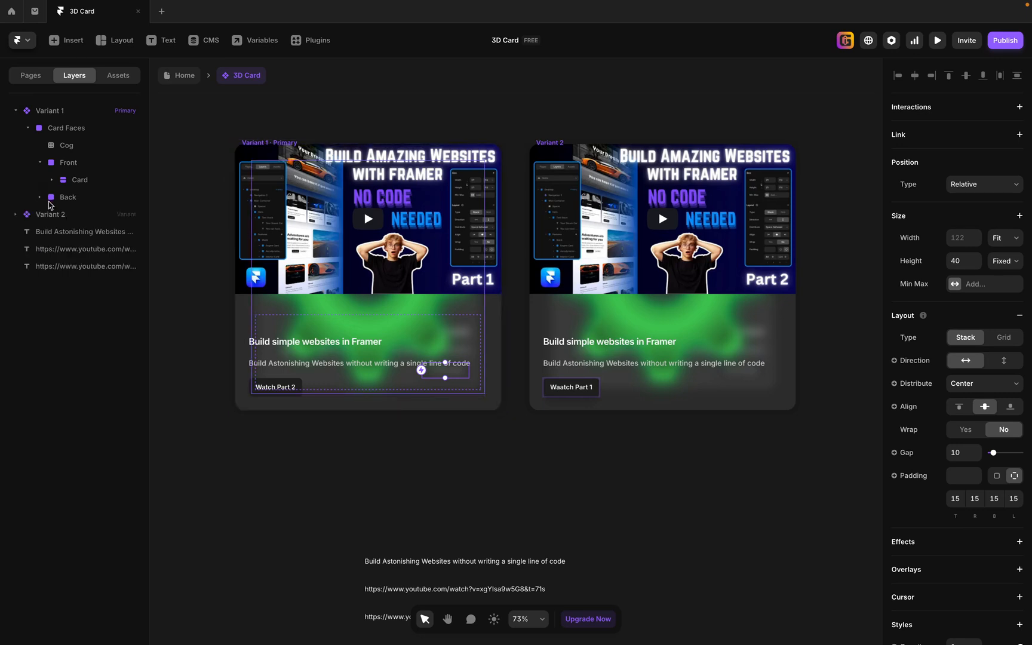
{"action": "left_click", "coordinate": [51, 180]}
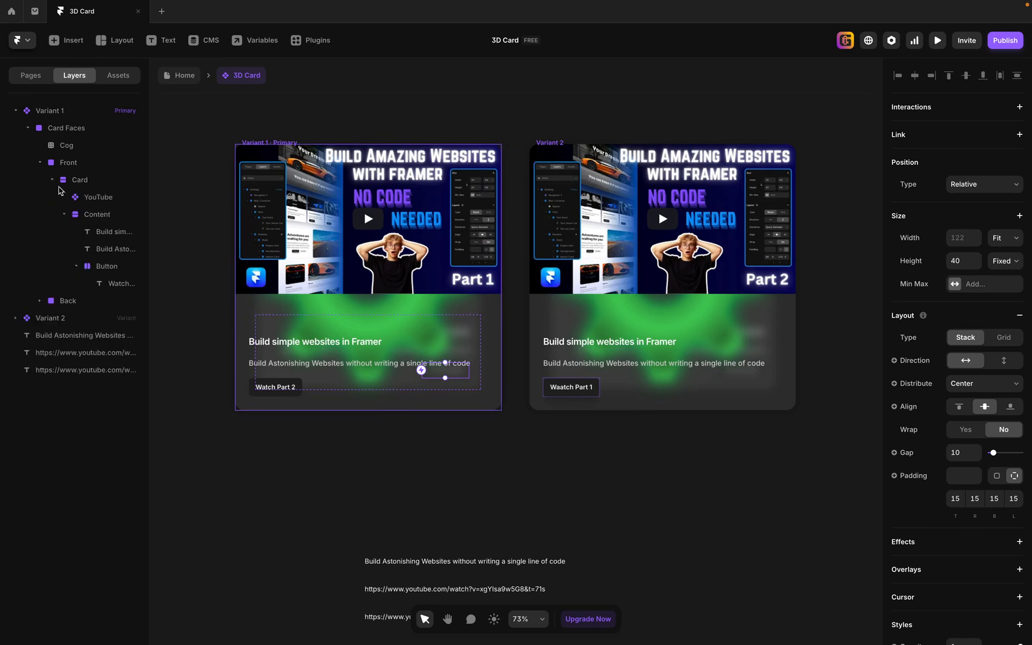
{"action": "left_click", "coordinate": [98, 267]}
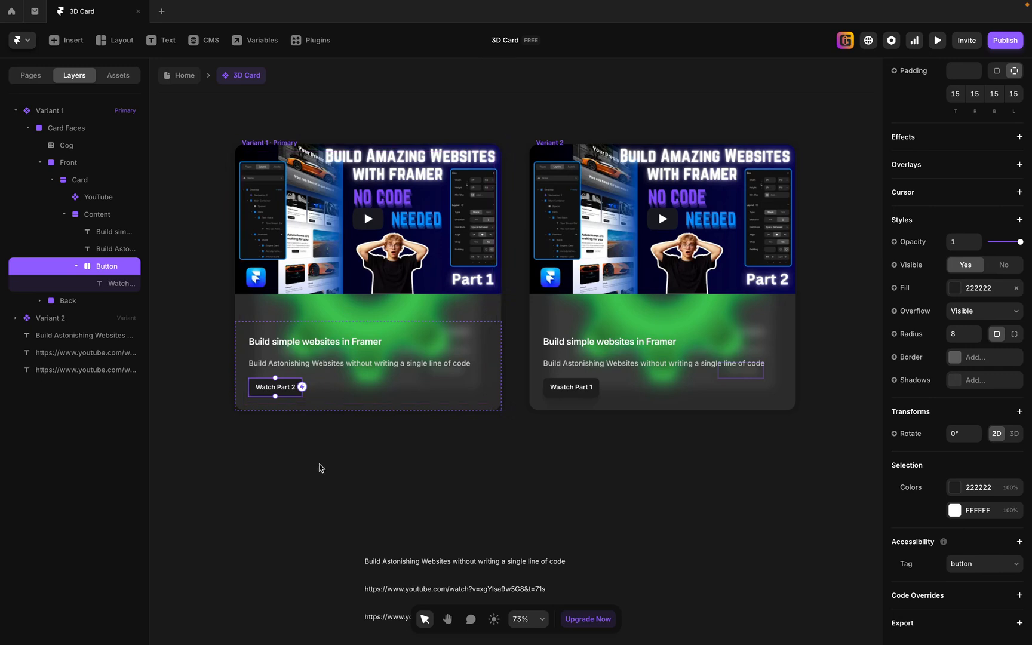
{"action": "key", "text": "a"}
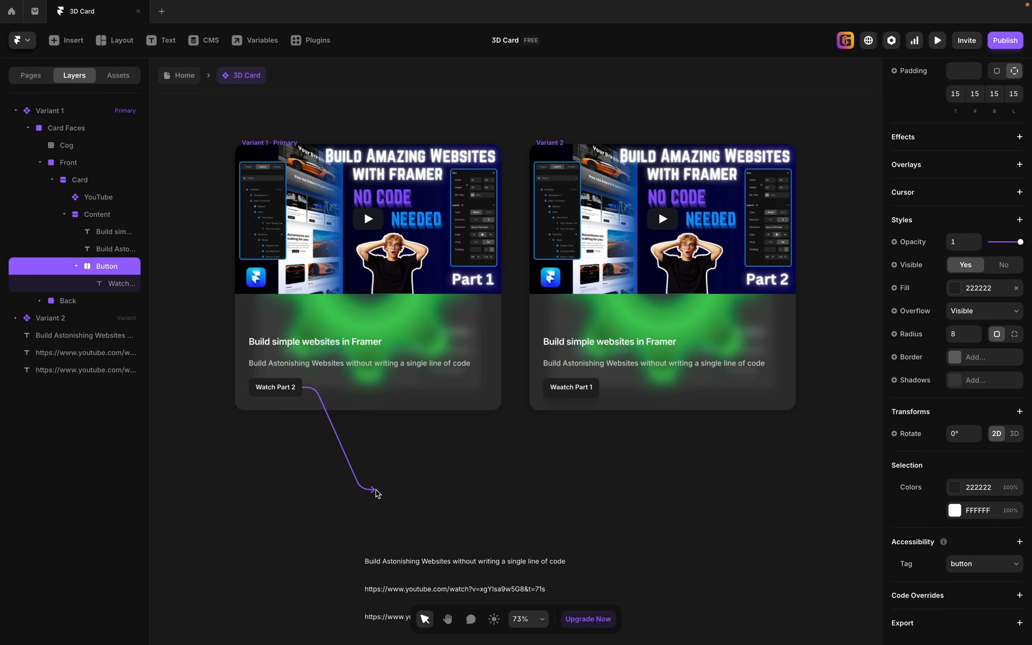
{"action": "left_click", "coordinate": [542, 323]}
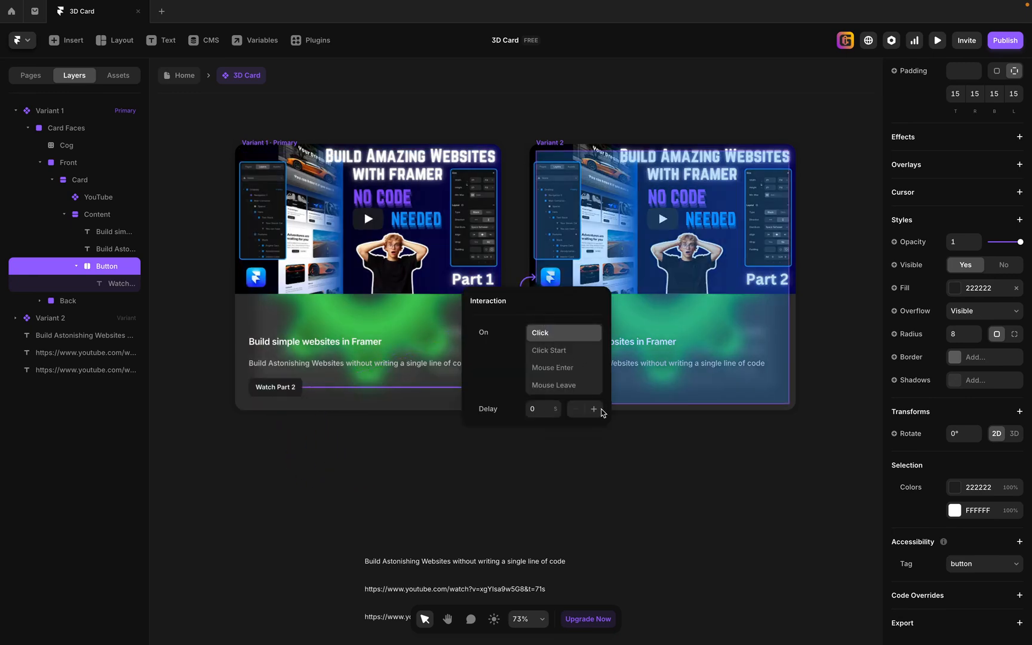
{"action": "left_click", "coordinate": [613, 423]}
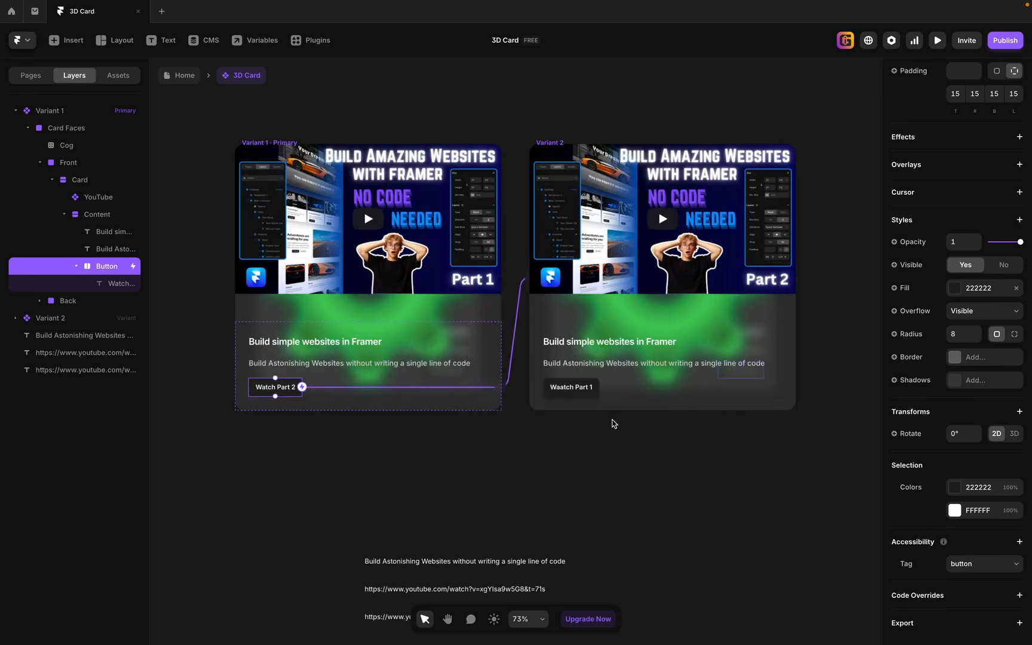
Connect the Back face's "Waatch Part 1" button in Variant 2 to Variant 1 with a Click interaction.
{"action": "left_click", "coordinate": [40, 162]}
{"action": "left_click", "coordinate": [40, 179]}
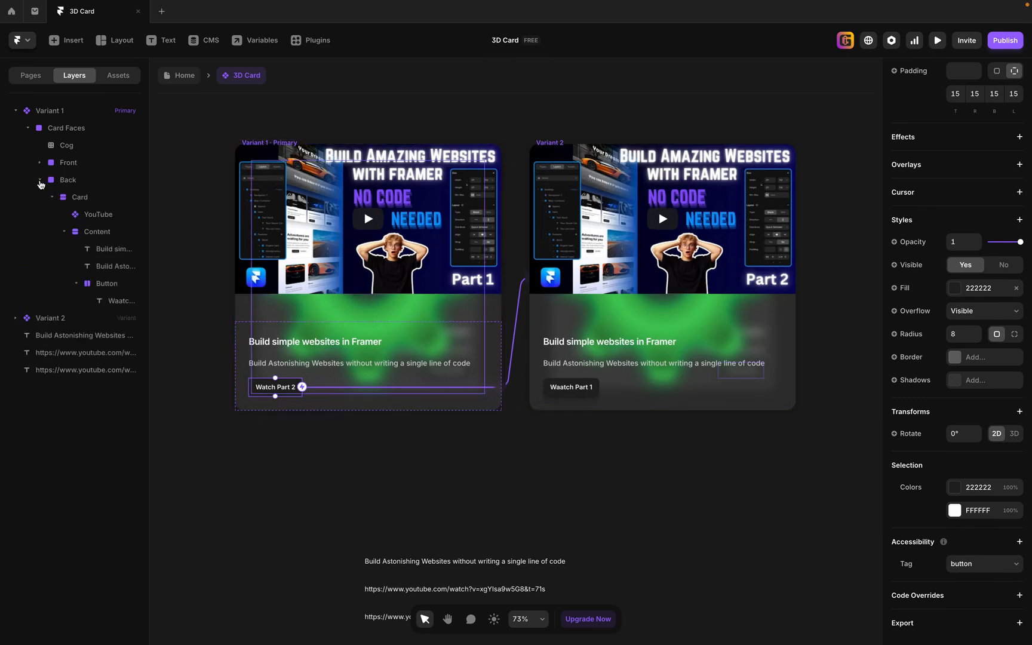
{"action": "left_click", "coordinate": [108, 284]}
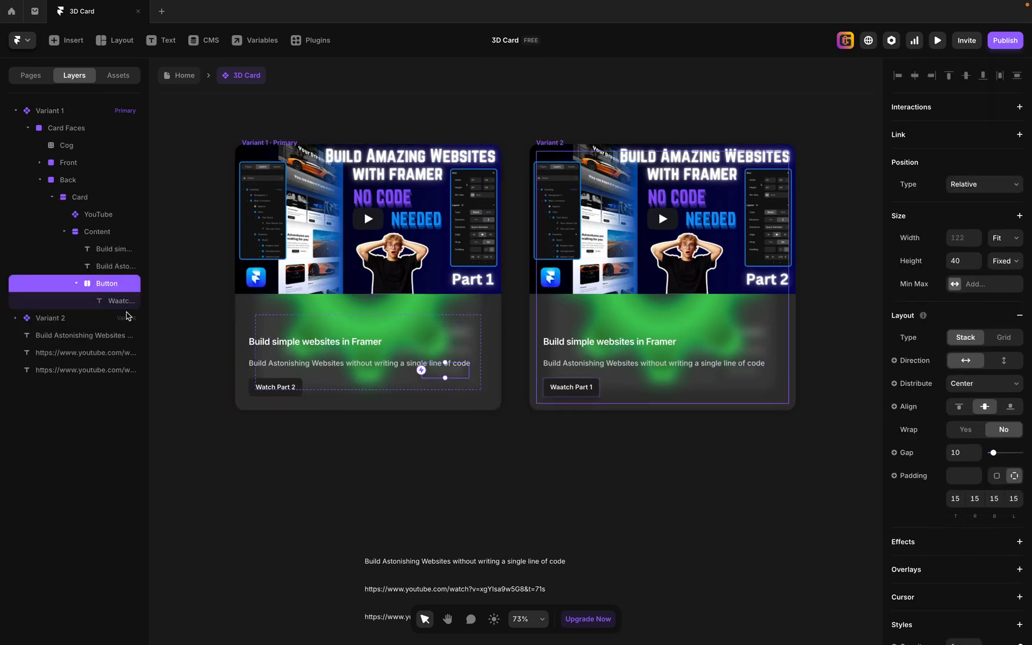
{"action": "left_click", "coordinate": [52, 197]}
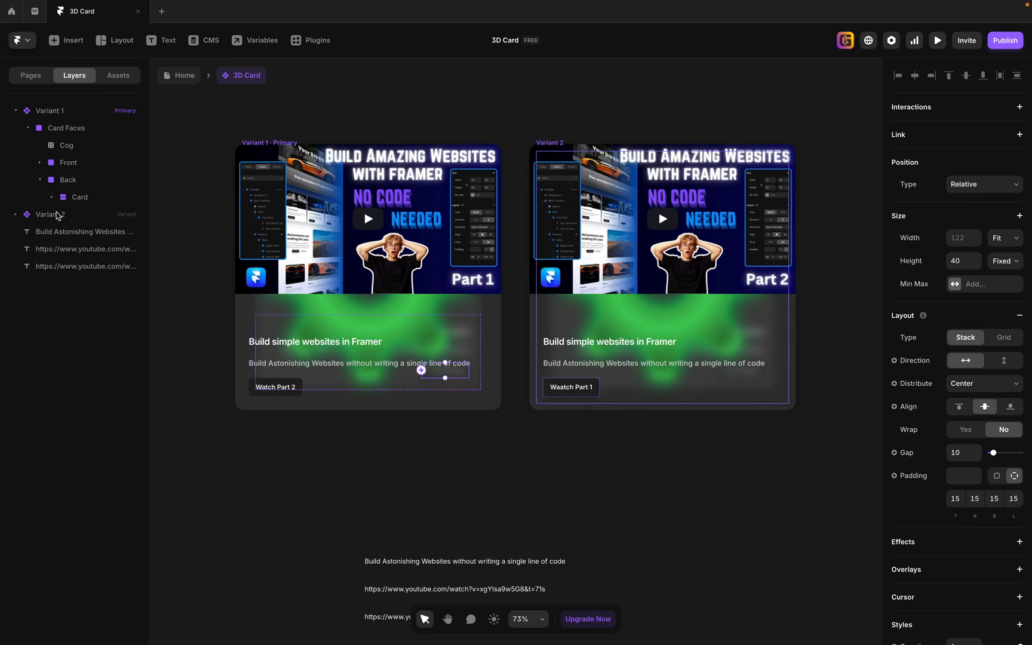
{"action": "left_click", "coordinate": [17, 215]}
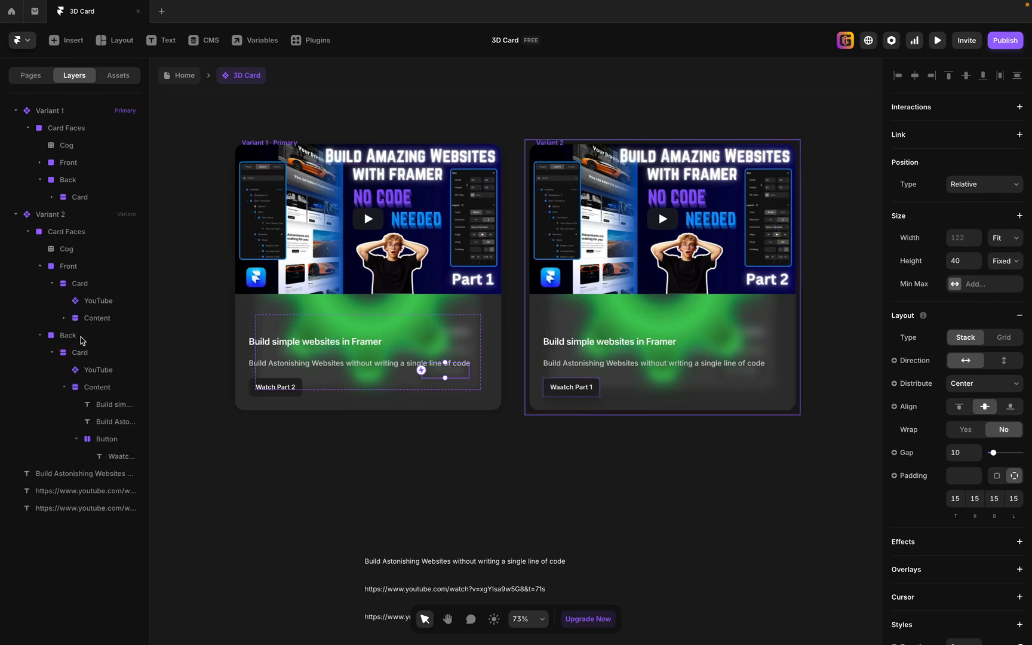
{"action": "left_click", "coordinate": [123, 443]}
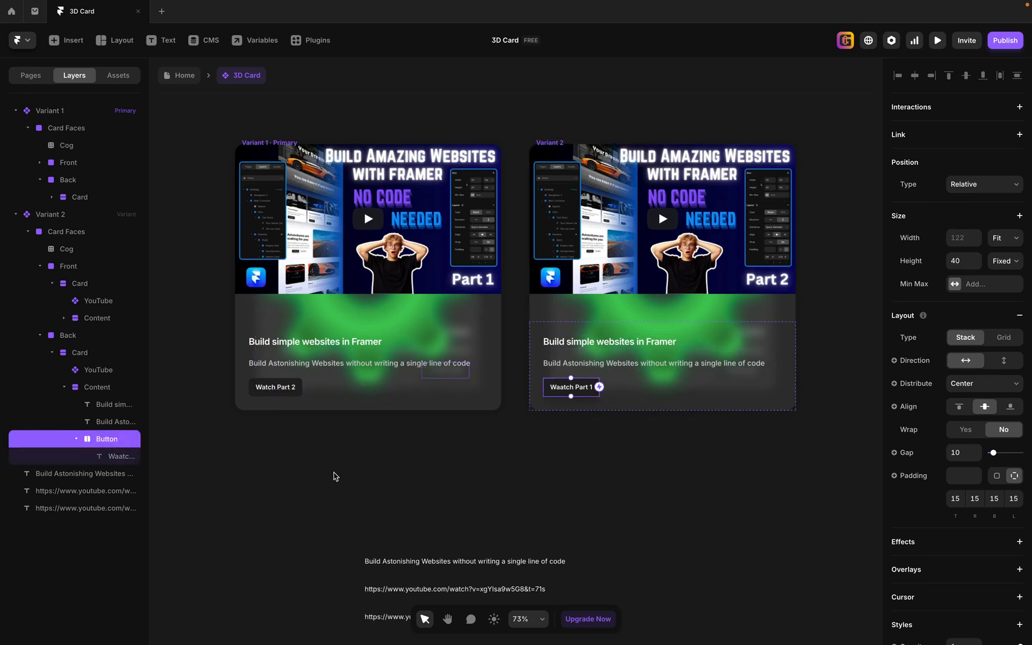
{"action": "left_click_drag", "start_coordinate": [599, 387], "coordinate": [493, 312]}
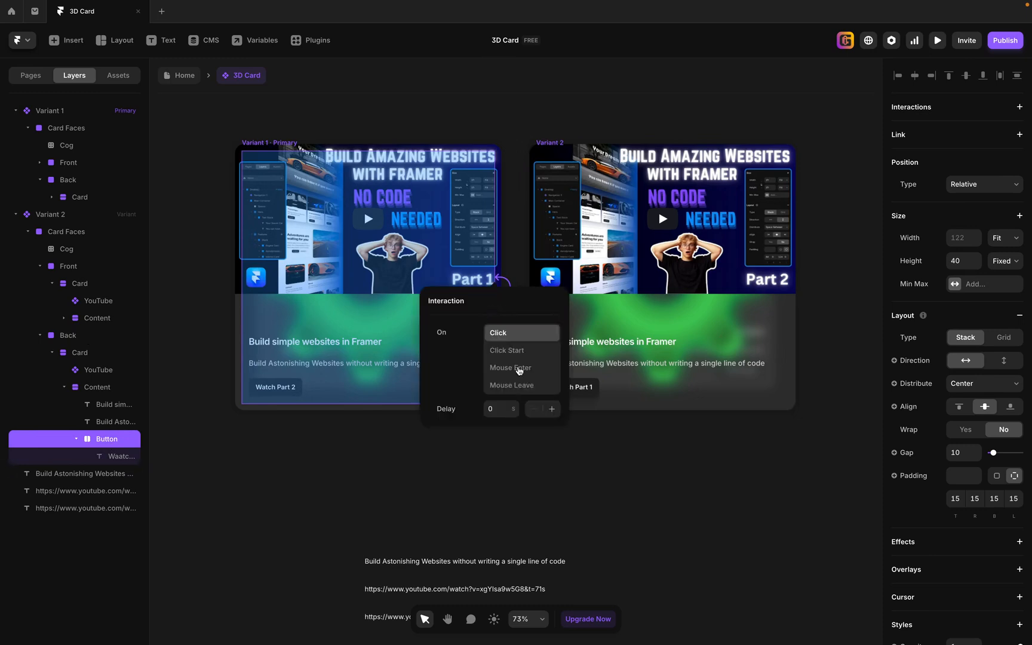
{"action": "left_click", "coordinate": [755, 587]}
Preview the component from Variant 1, play the Part 1 video, flip to the other face and back, and pause the video.
{"action": "left_click", "coordinate": [263, 141]}
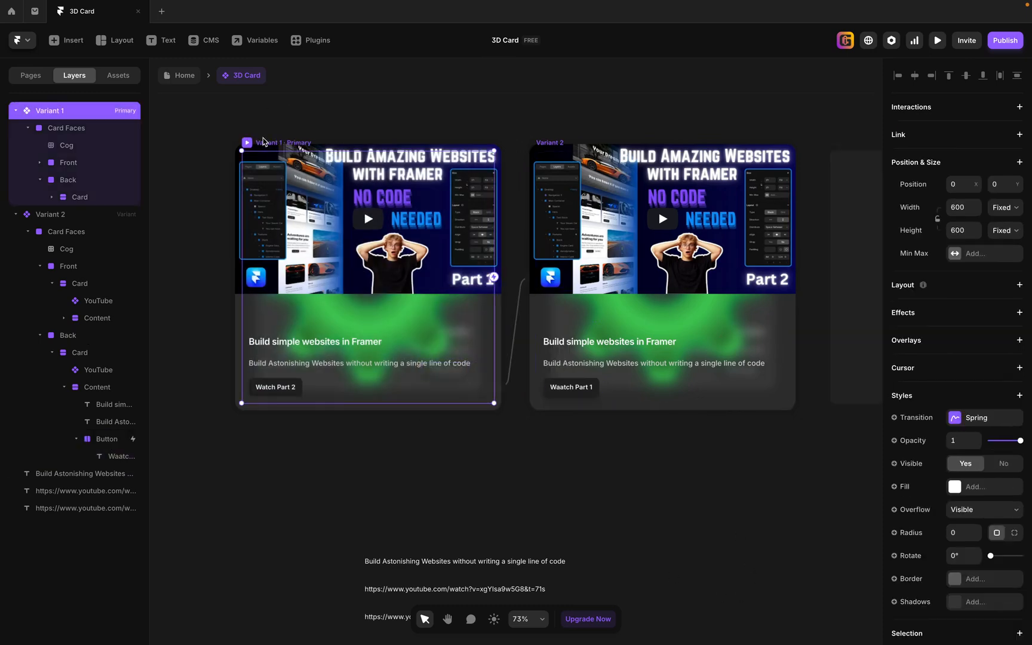
{"action": "left_click", "coordinate": [936, 41]}
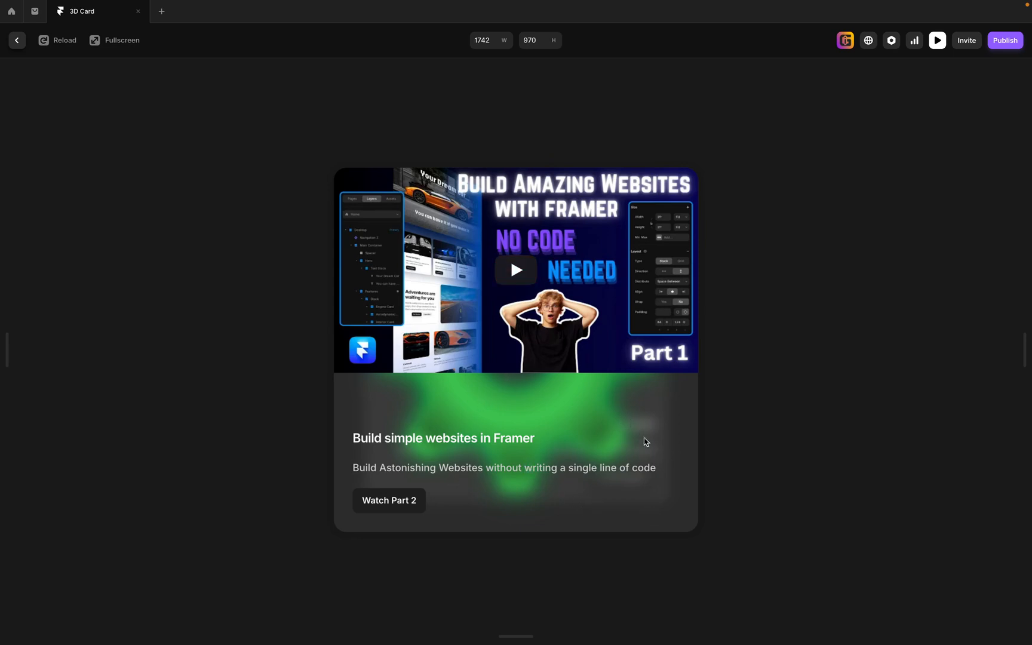
{"action": "left_click", "coordinate": [533, 350]}
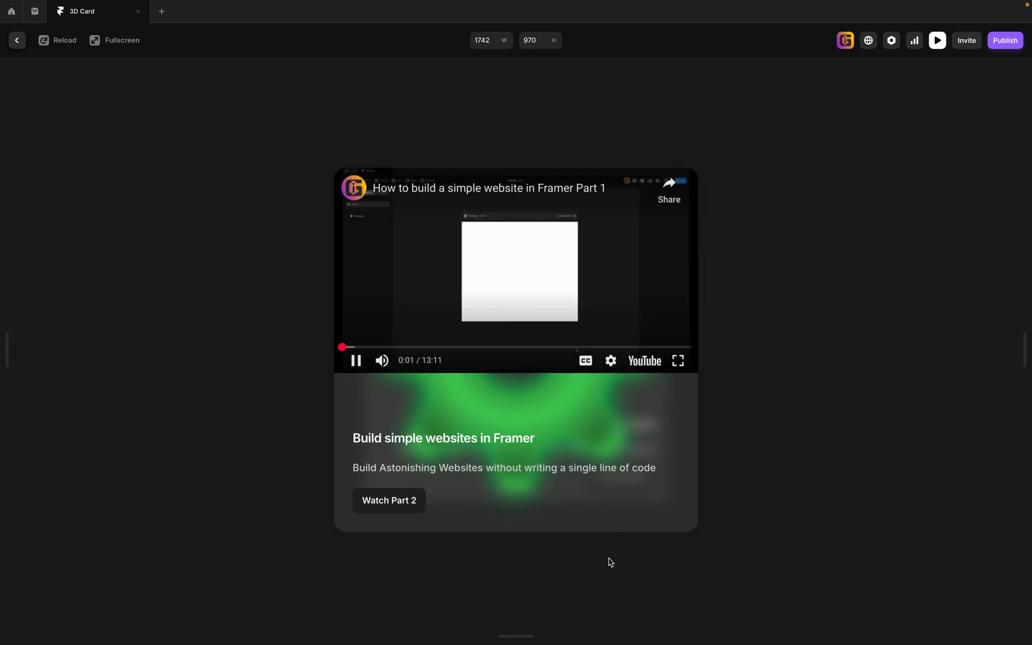
{"action": "left_click", "coordinate": [382, 507]}
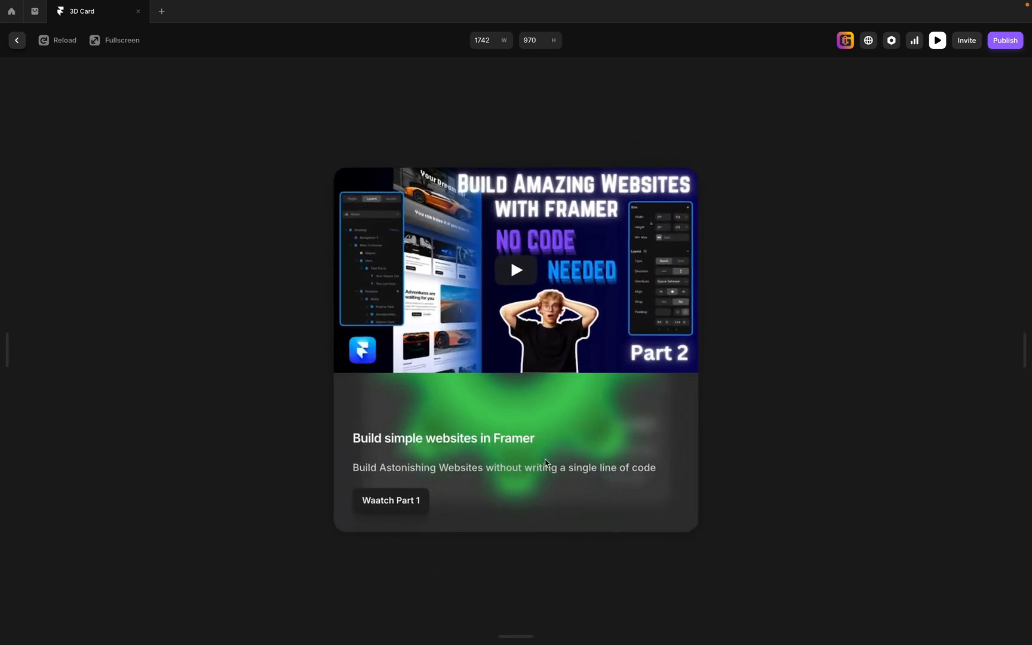
{"action": "left_click", "coordinate": [404, 503]}
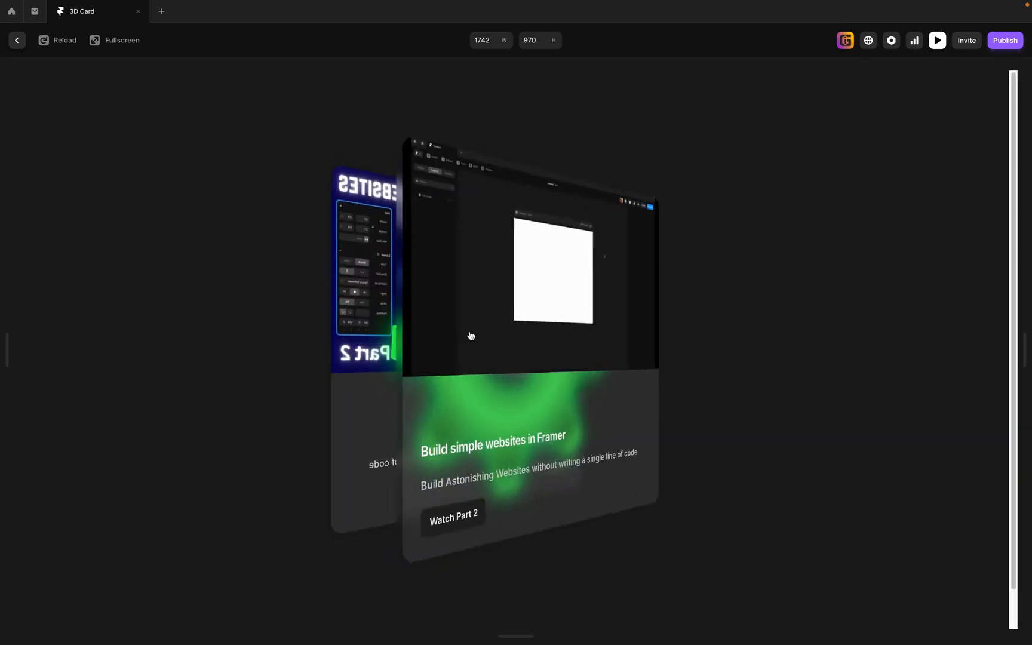
{"action": "left_click", "coordinate": [503, 257]}
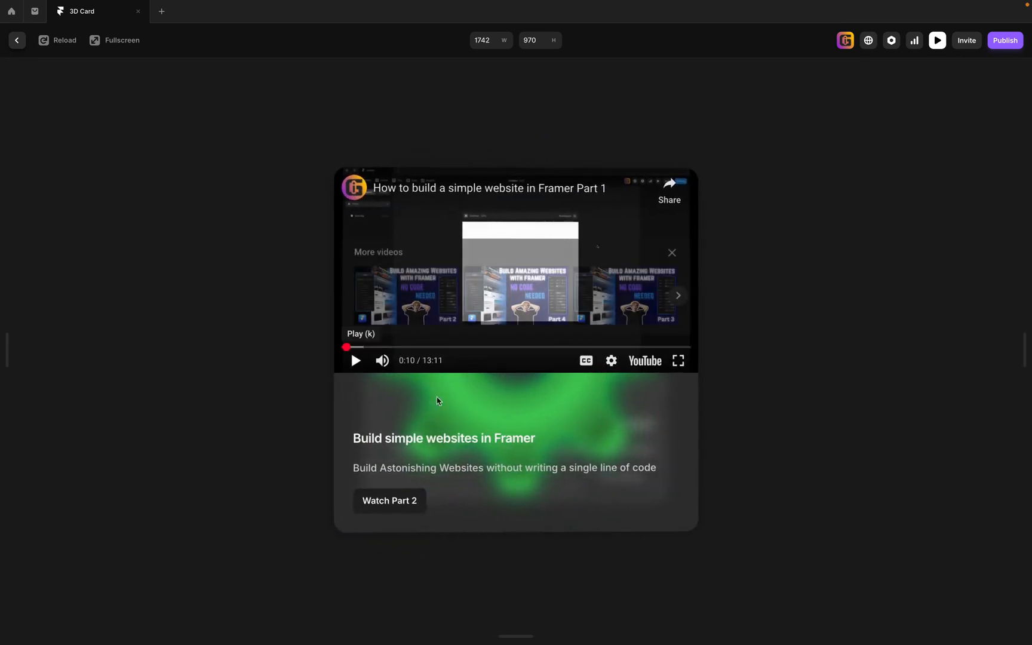
{"action": "left_click", "coordinate": [671, 252]}
Flip to the Part 2 face with the "Watch Part 2" button, play and pause its video, and flip back.
{"action": "left_click", "coordinate": [400, 506]}
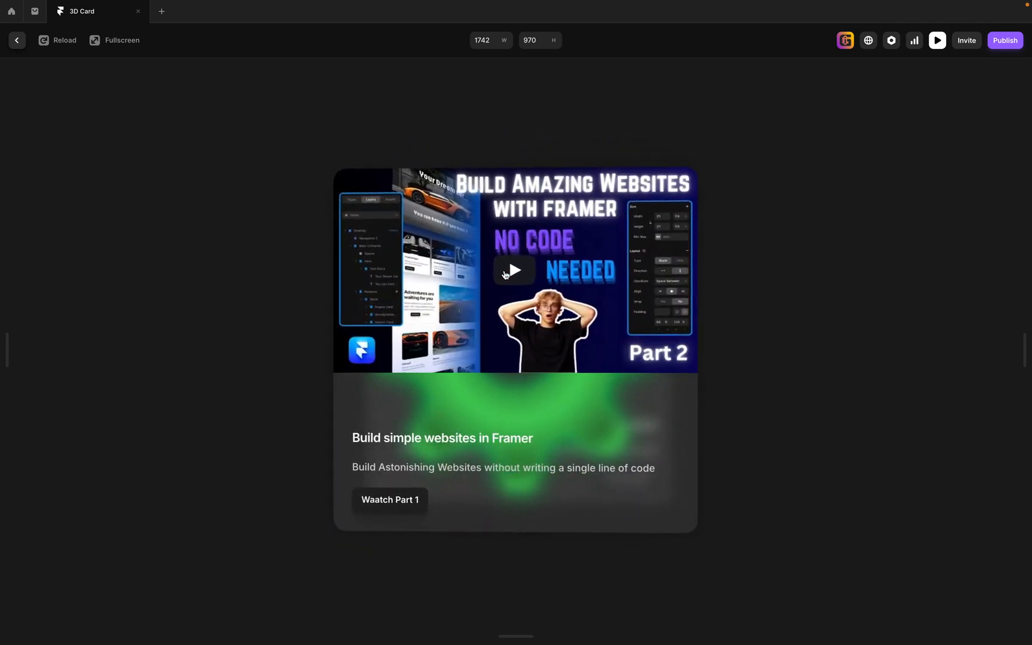
{"action": "left_click", "coordinate": [512, 269]}
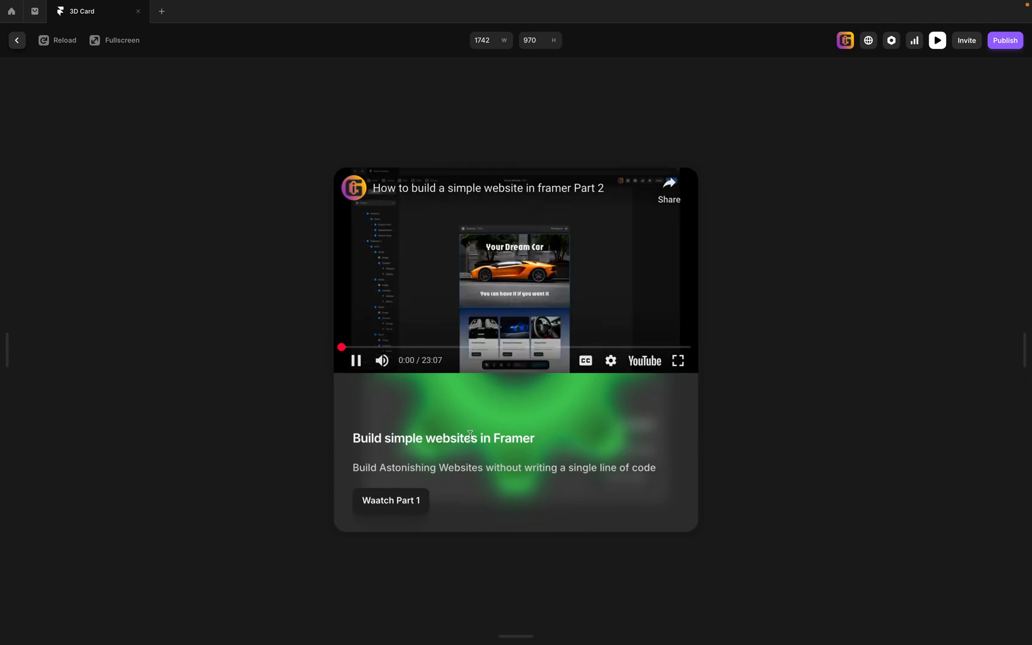
{"action": "left_click", "coordinate": [357, 364]}
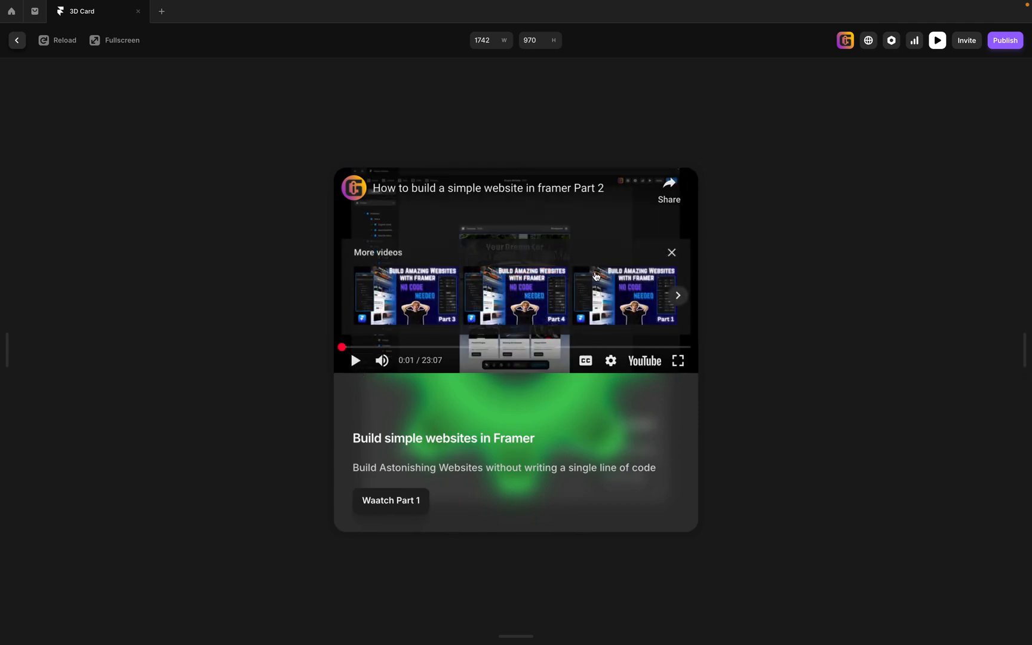
{"action": "left_click", "coordinate": [672, 252]}
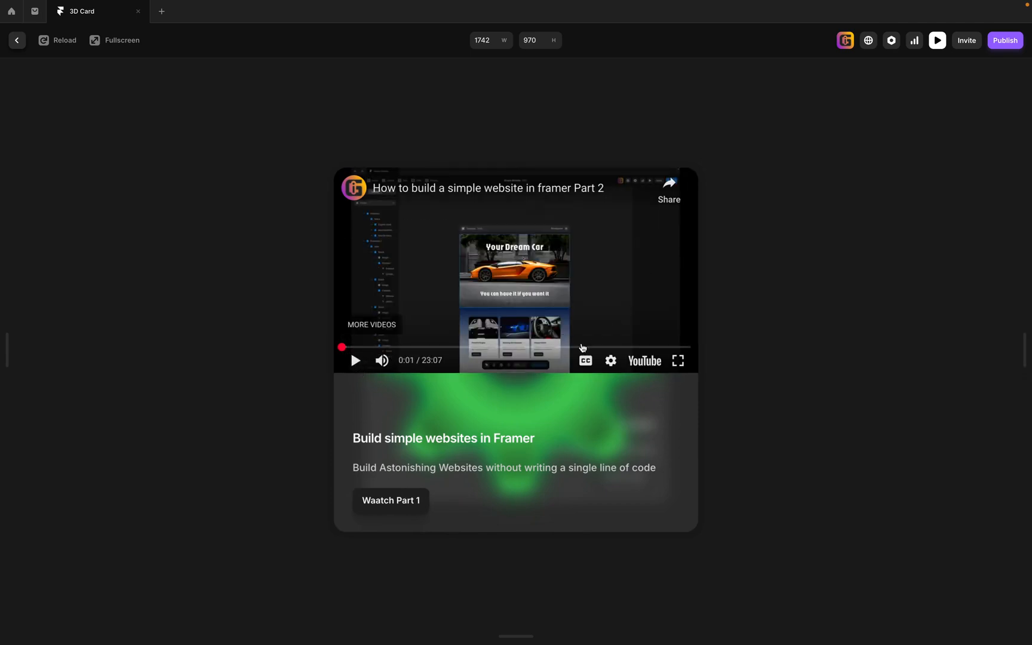
{"action": "left_click", "coordinate": [387, 502]}
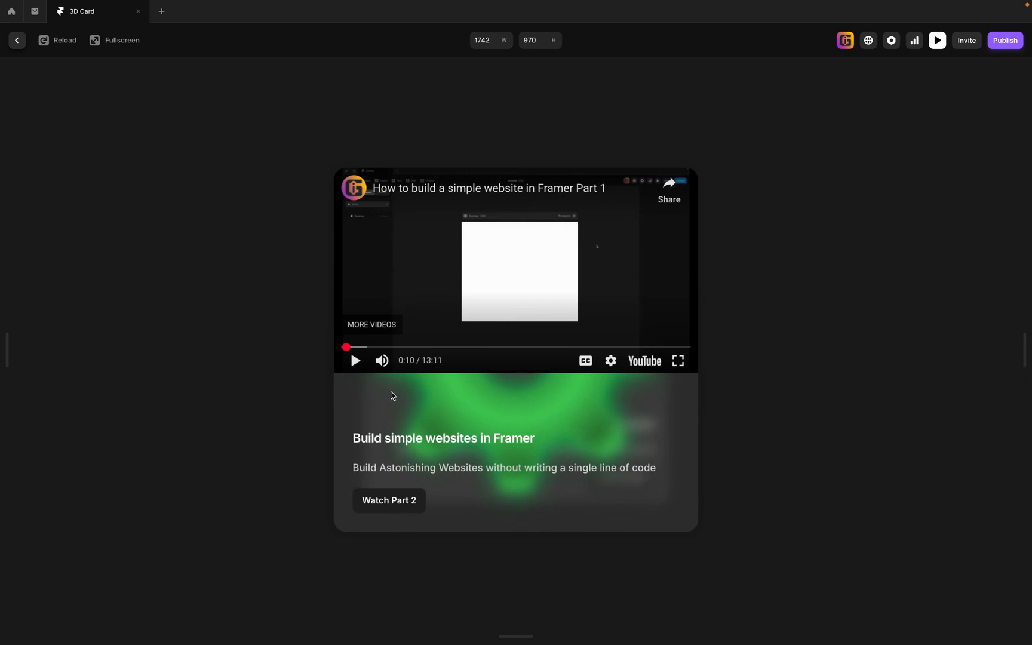
Flip the previewed card between both faces several times using only its buttons, and leave the preview.
{"action": "left_click", "coordinate": [381, 503]}
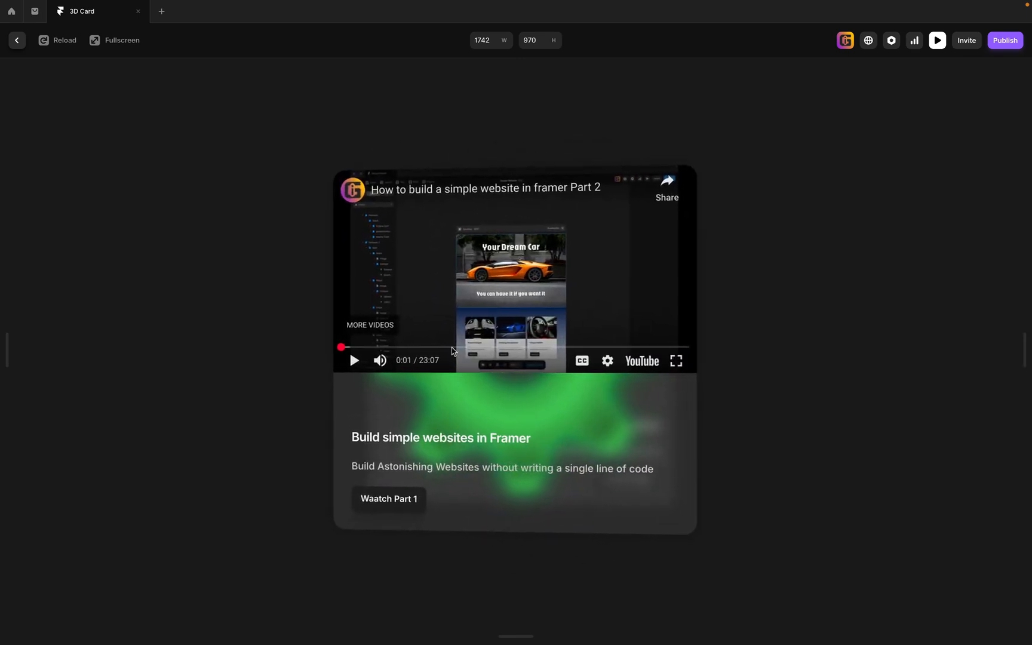
{"action": "left_click", "coordinate": [407, 507]}
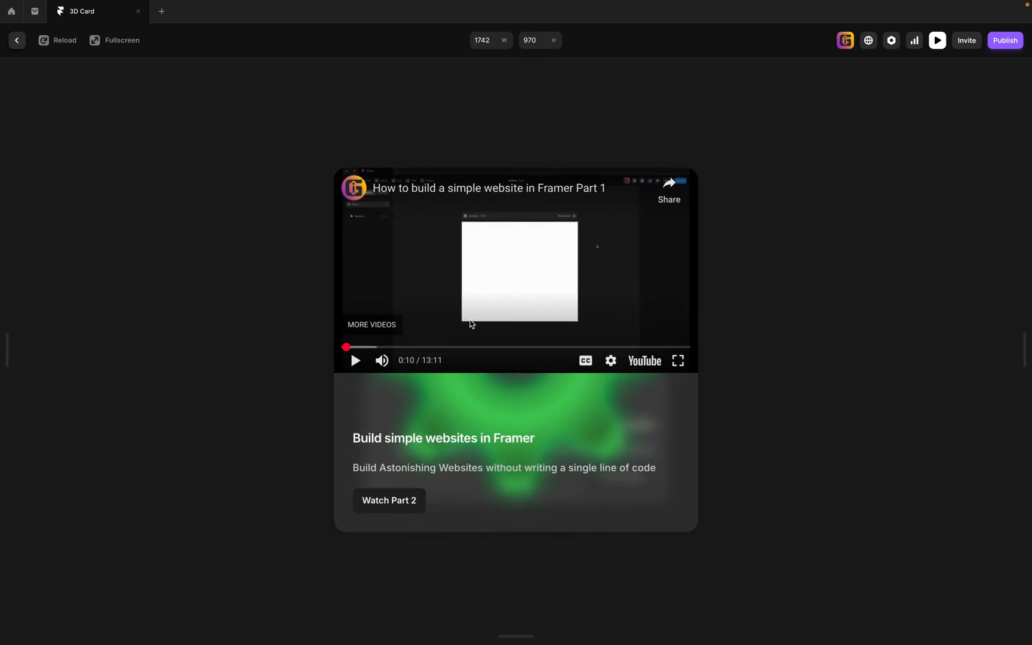
{"action": "left_click", "coordinate": [412, 506]}
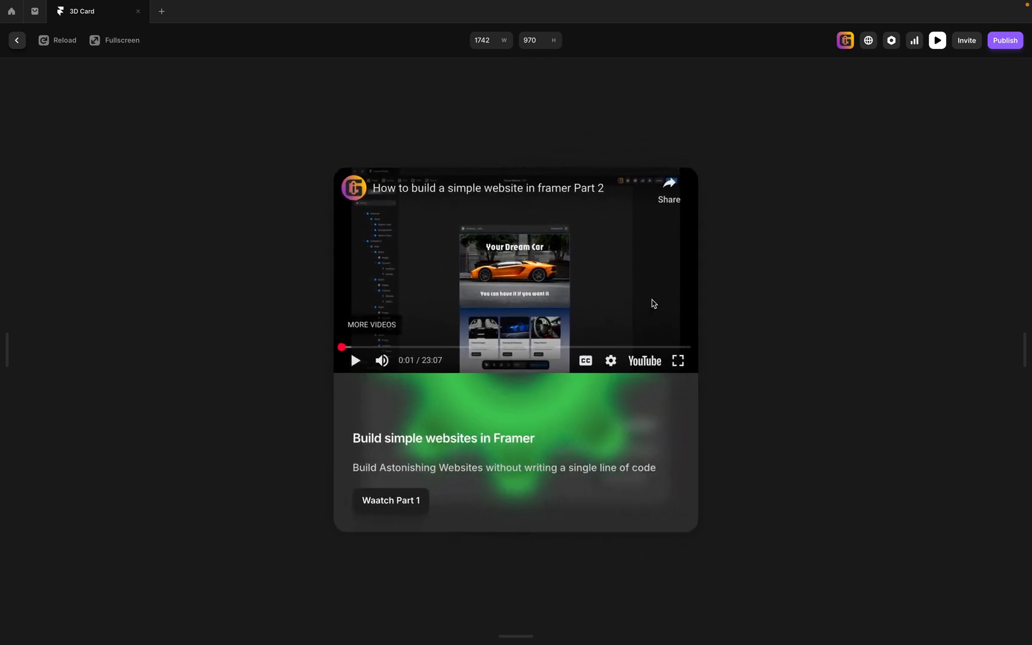
{"action": "left_click", "coordinate": [402, 507]}
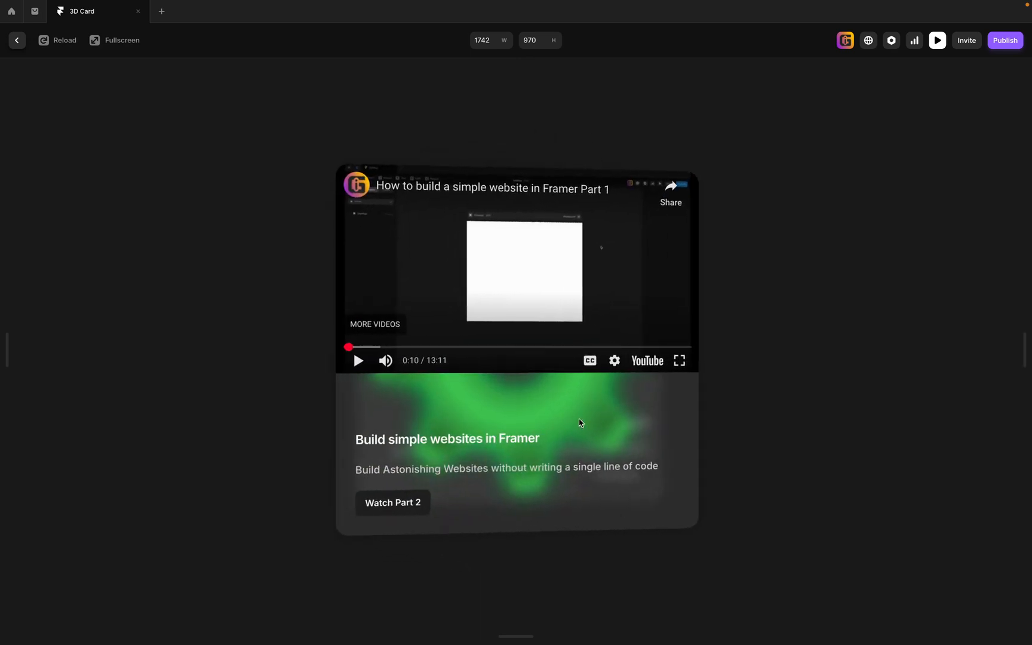
{"action": "left_click", "coordinate": [937, 40]}
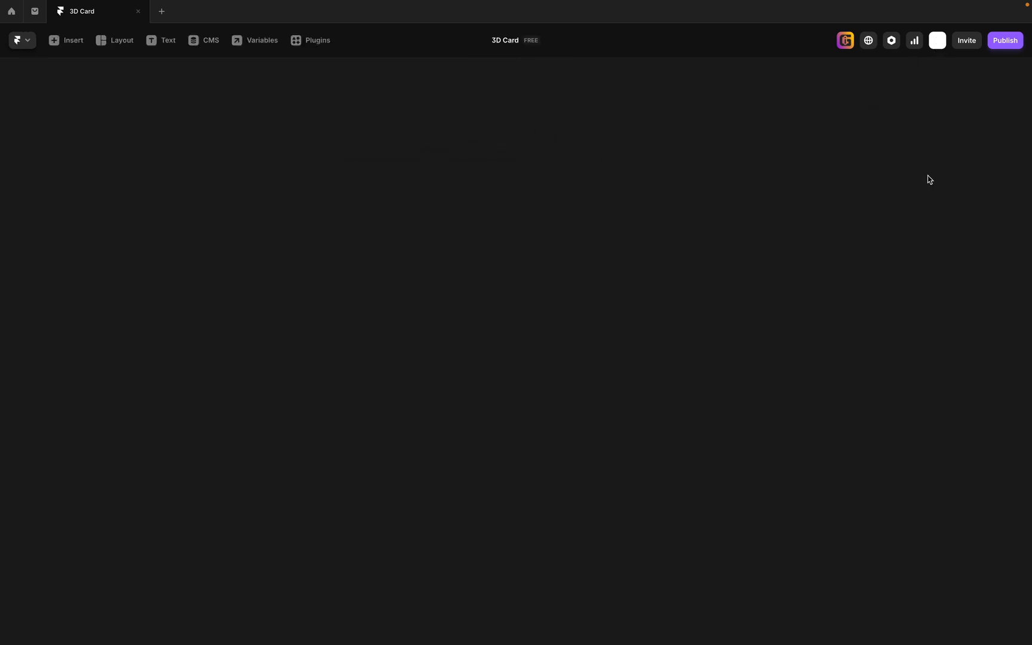
Return to the Home page and preview its Desktop breakpoint in full screen.
{"action": "left_click", "coordinate": [165, 78]}
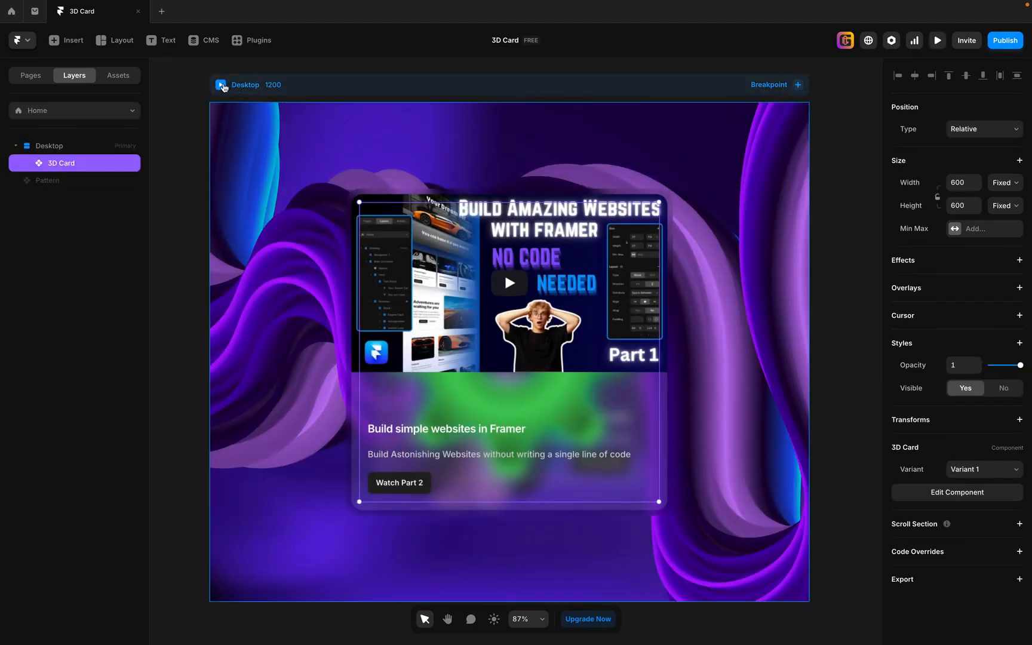
{"action": "left_click", "coordinate": [222, 86]}
{"action": "left_click", "coordinate": [121, 39]}
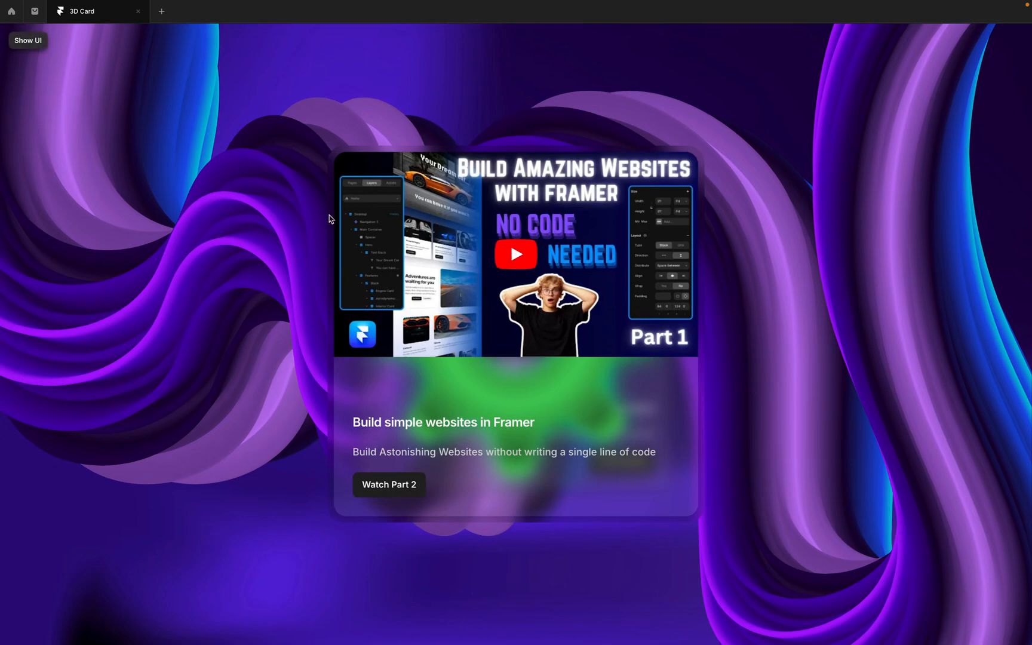
Test the card's "Watch Part 2" and "Waatch Part 1" buttons on the page by flipping it back and forth twice.
{"action": "left_click", "coordinate": [409, 491]}
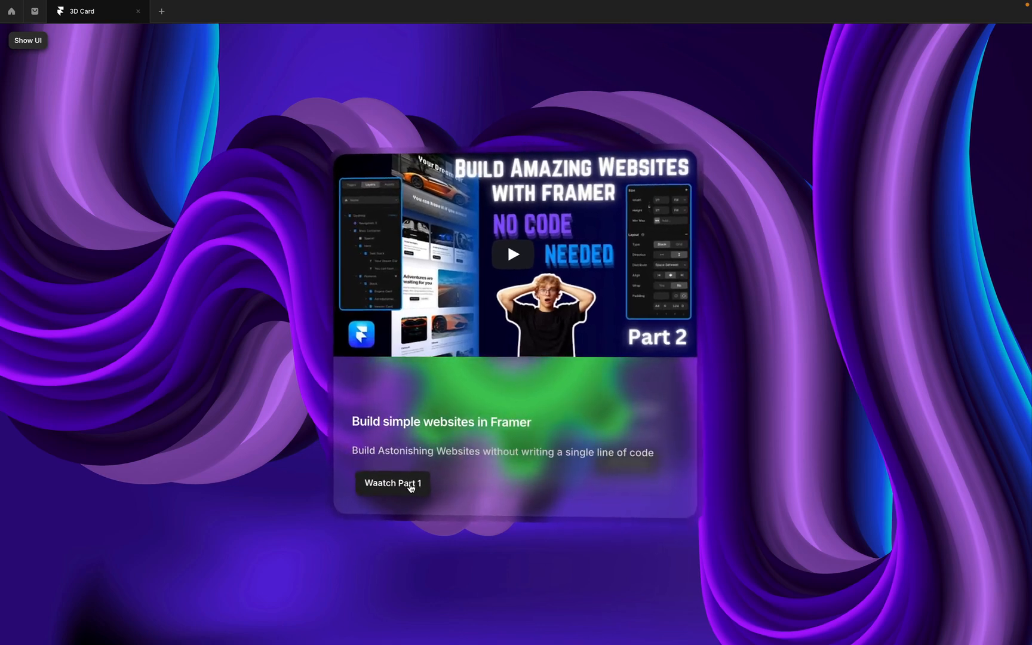
{"action": "left_click", "coordinate": [416, 483]}
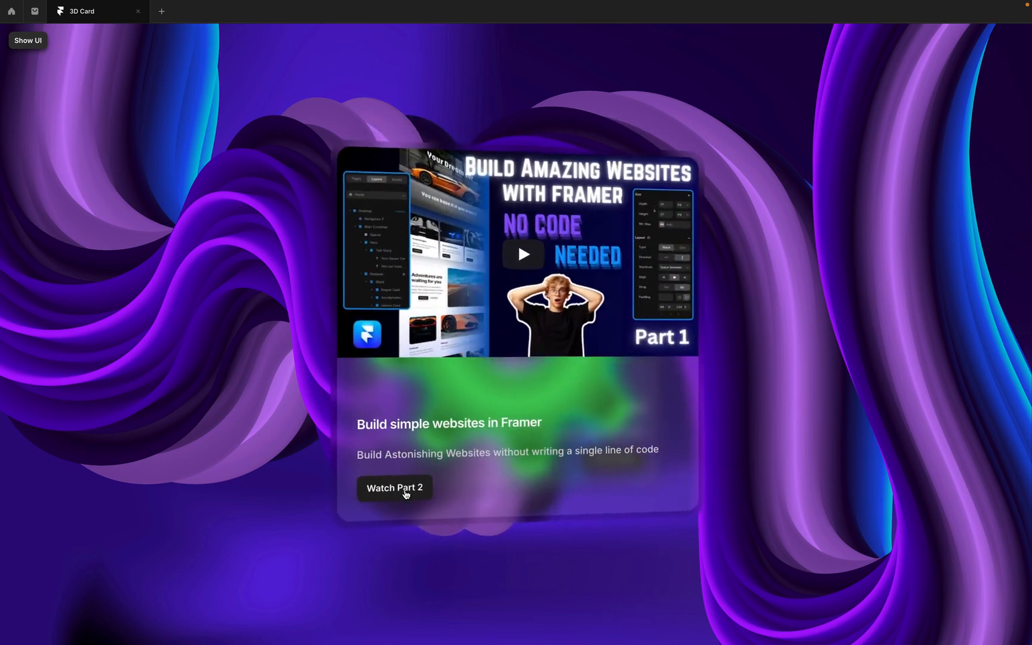
{"action": "left_click", "coordinate": [406, 492]}
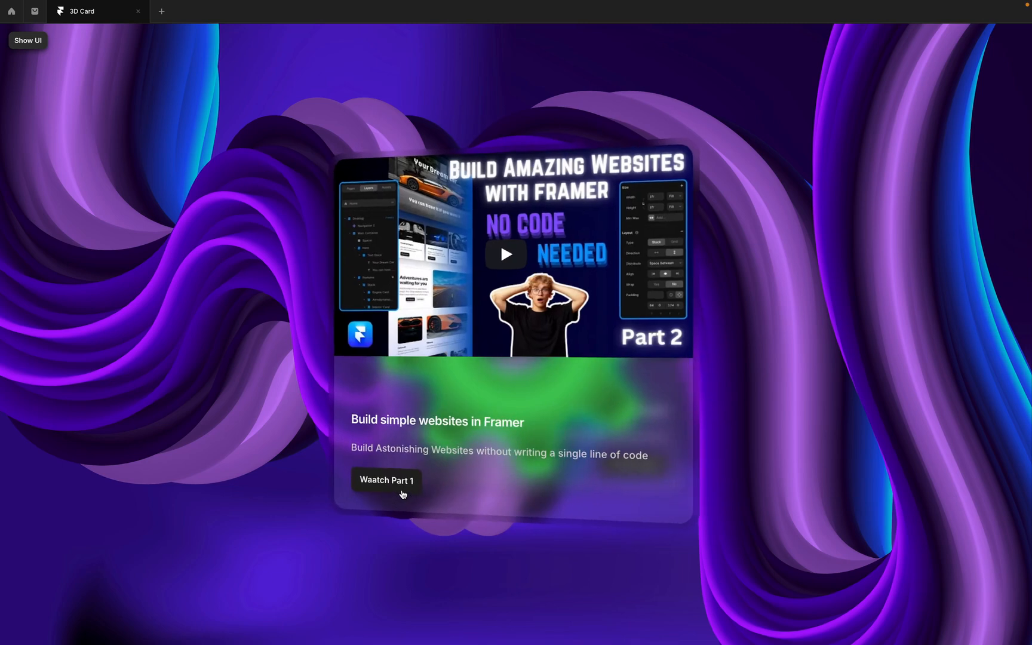
{"action": "left_click", "coordinate": [403, 481]}
Play the Part 1 video and skip to about its middle, flip to play and pause Part 2, and flip back to pause Part 1.
{"action": "left_click", "coordinate": [510, 318]}
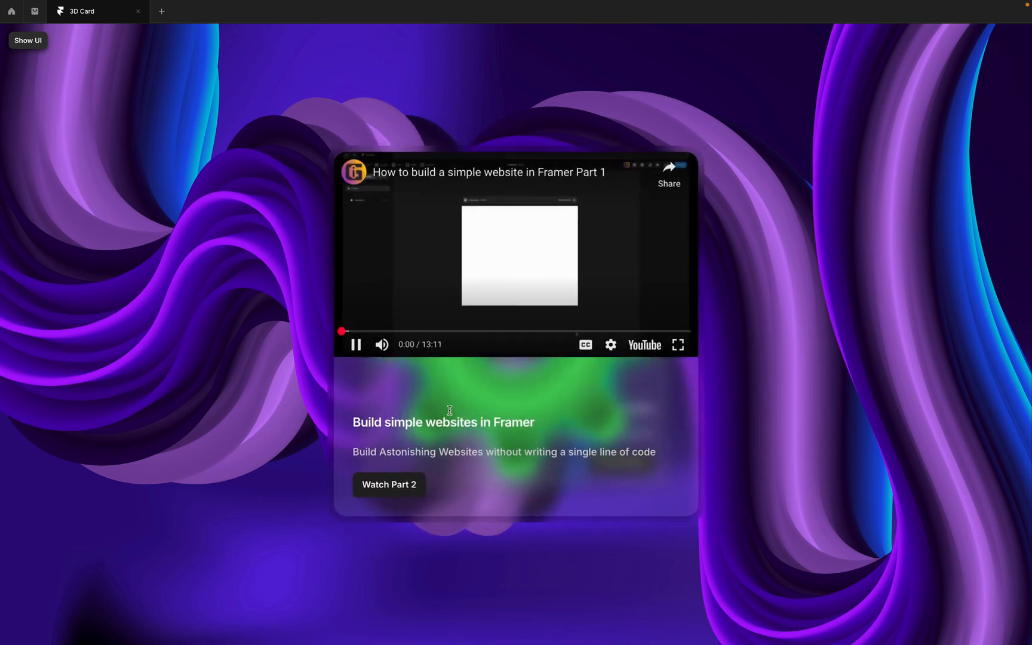
{"action": "left_click_drag", "start_coordinate": [342, 334], "coordinate": [504, 338]}
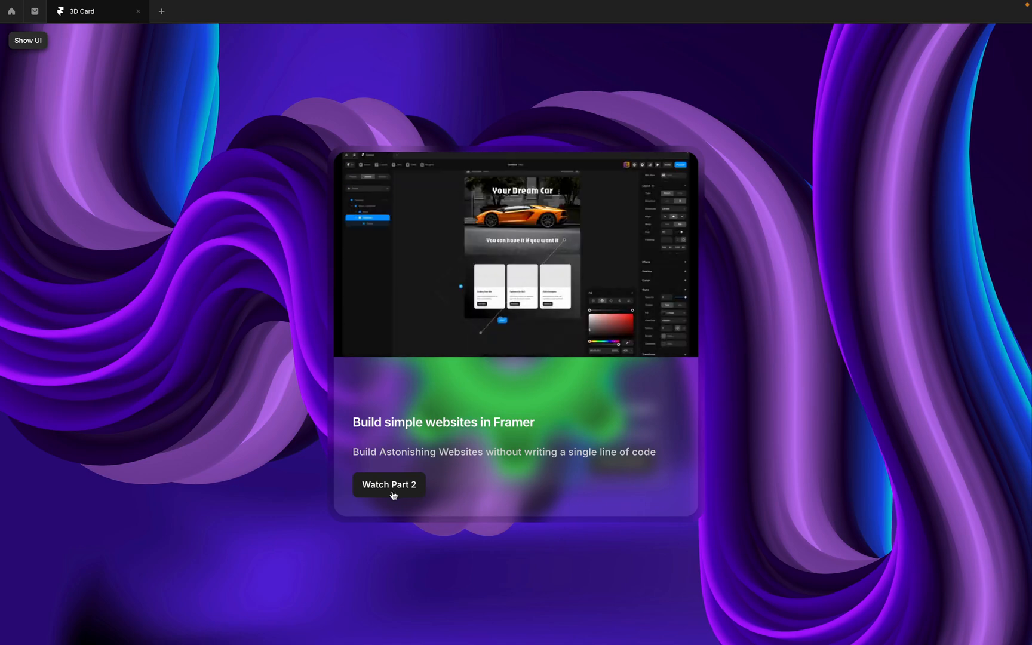
{"action": "left_click", "coordinate": [391, 492]}
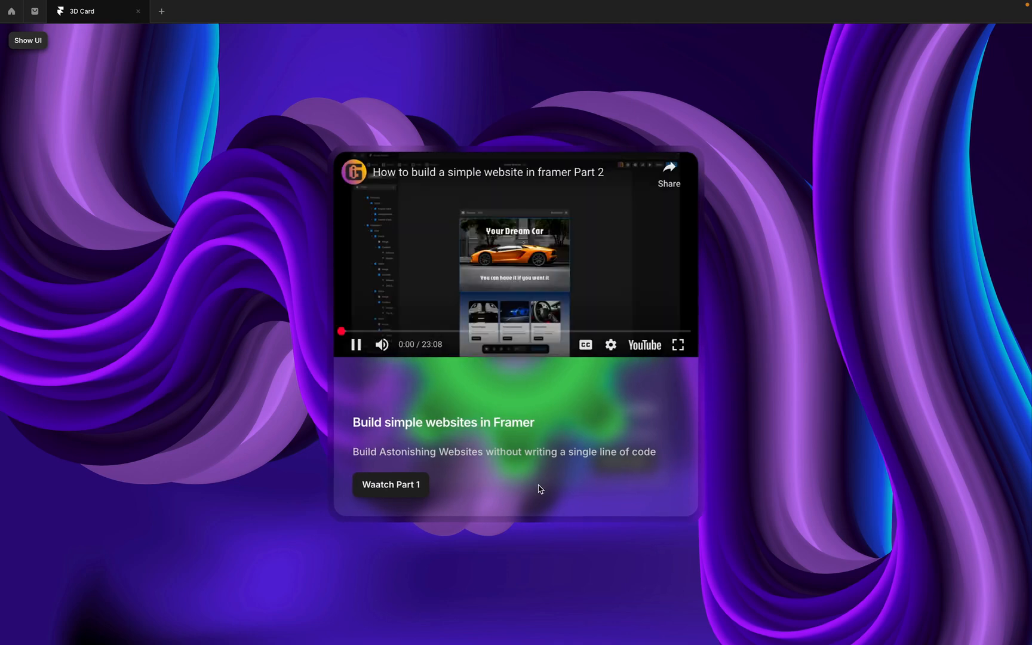
{"action": "left_click", "coordinate": [355, 345]}
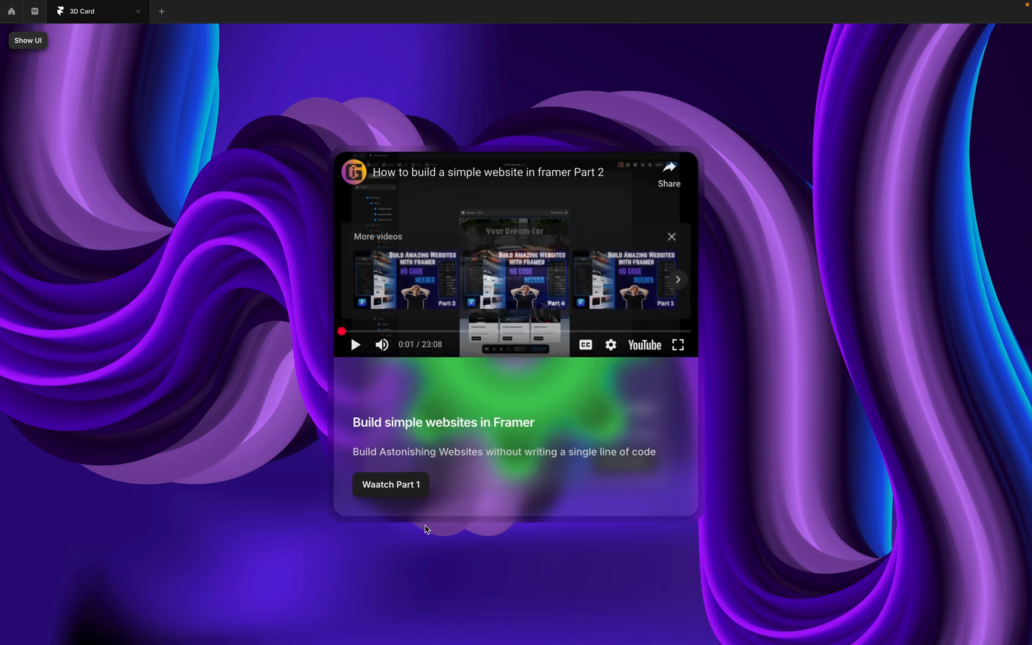
{"action": "left_click", "coordinate": [412, 485]}
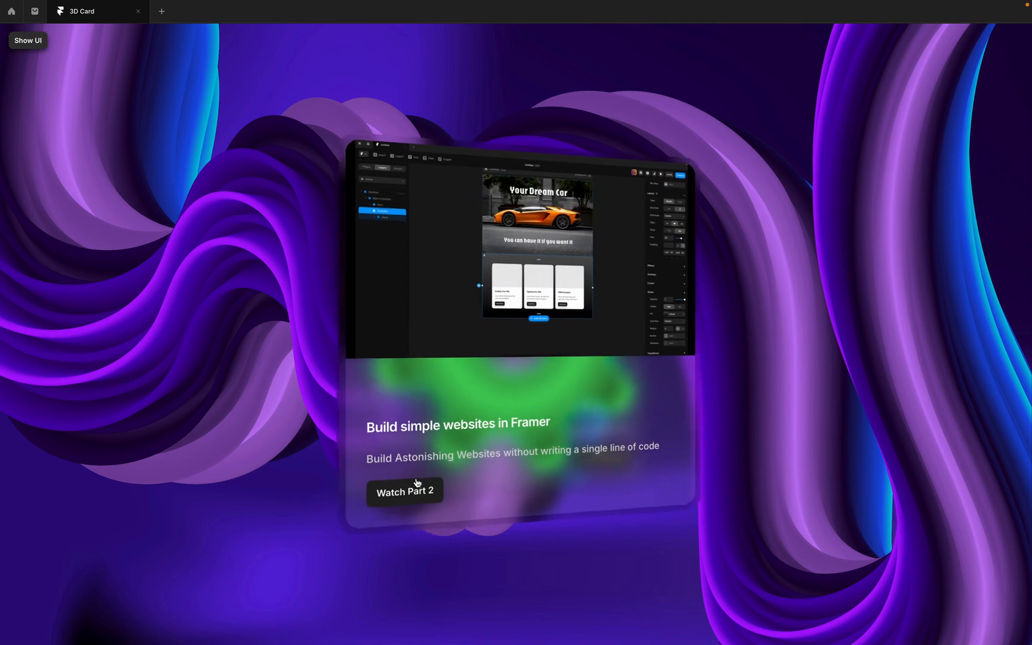
{"action": "left_click", "coordinate": [455, 302]}
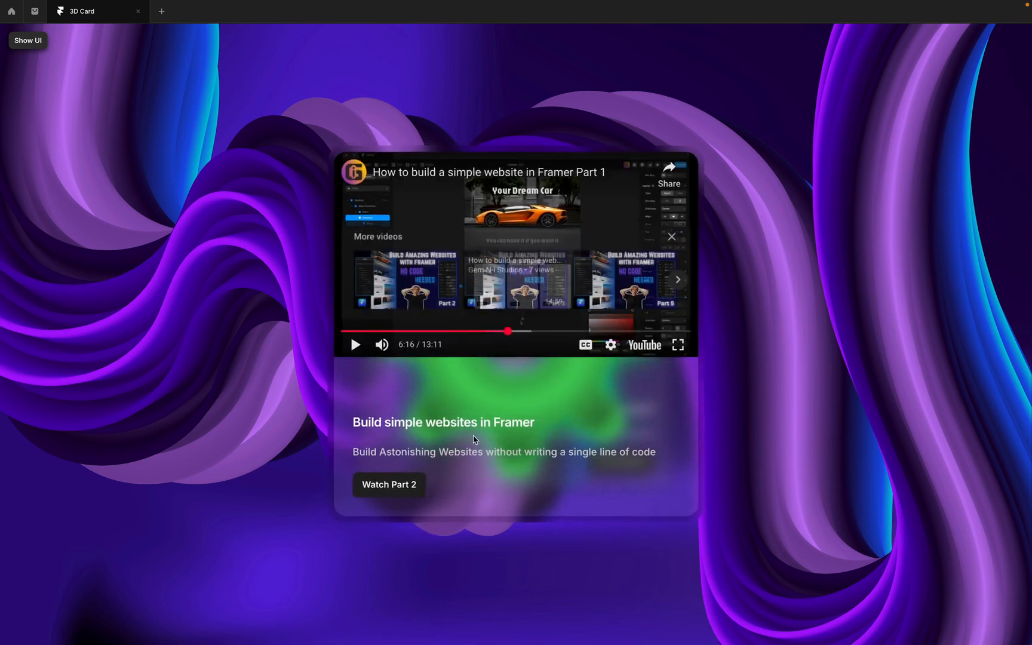
Flip the card repeatedly between its two paused videos with the buttons in the full-screen page preview.
{"action": "left_click", "coordinate": [404, 486]}
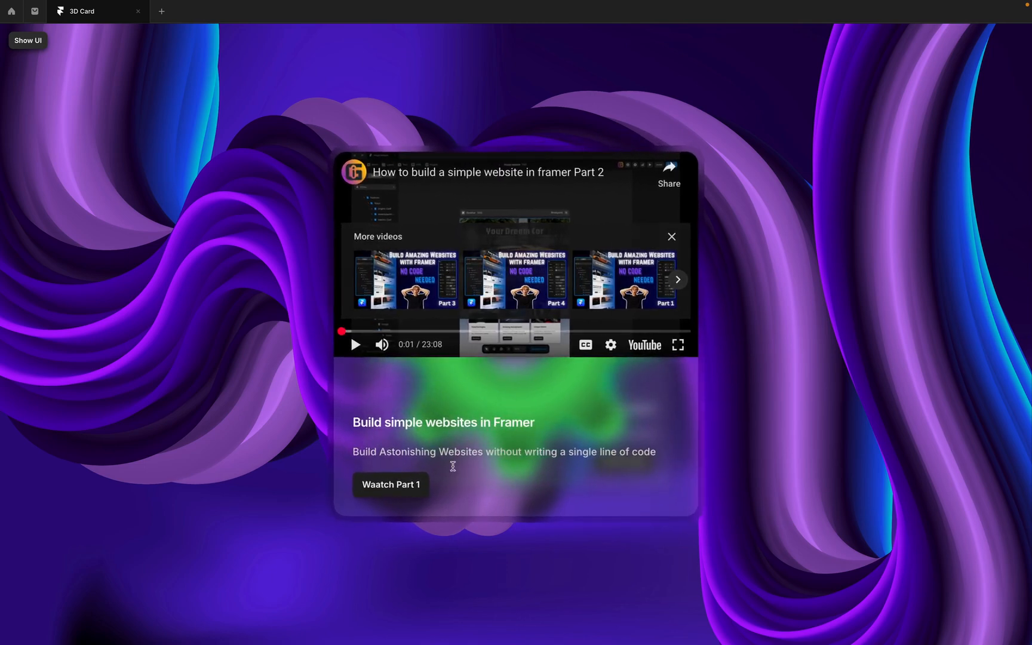
{"action": "left_click", "coordinate": [396, 487]}
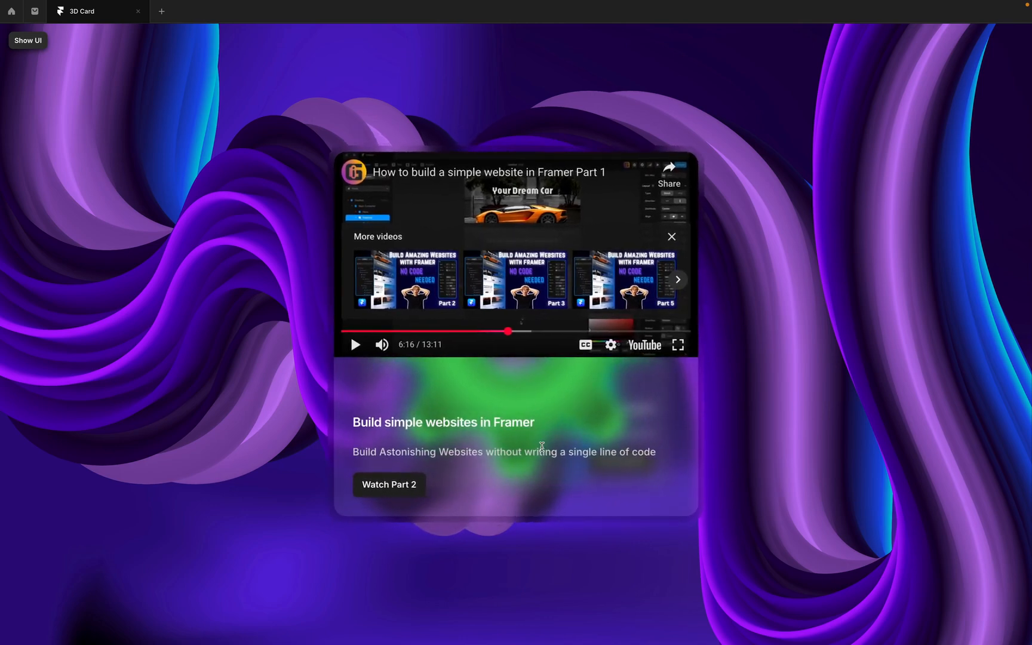
{"action": "left_click", "coordinate": [397, 490]}
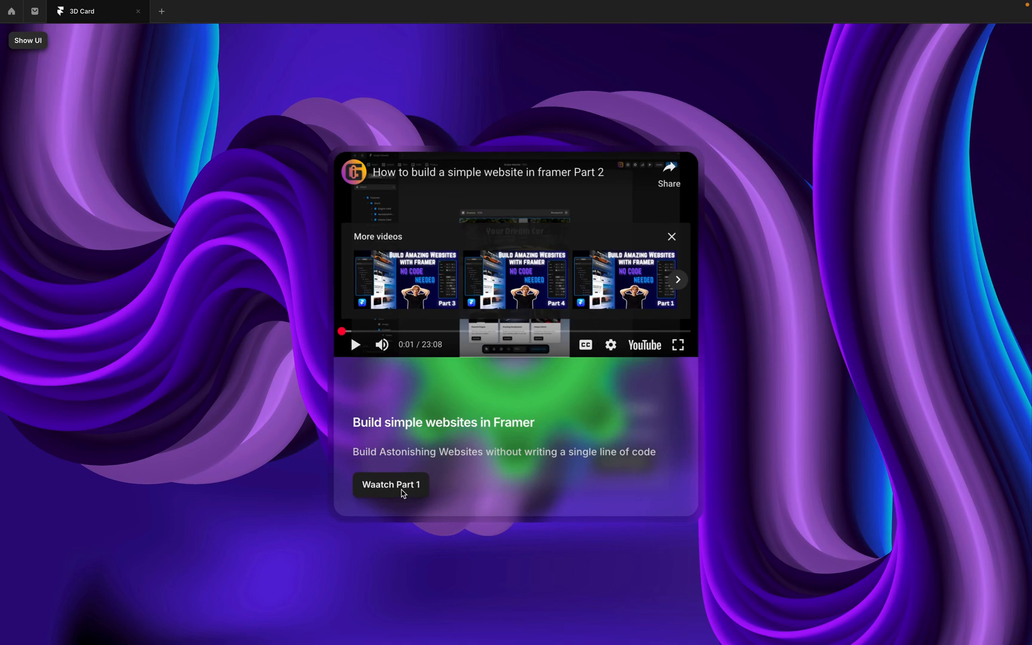
{"action": "left_click", "coordinate": [401, 491]}
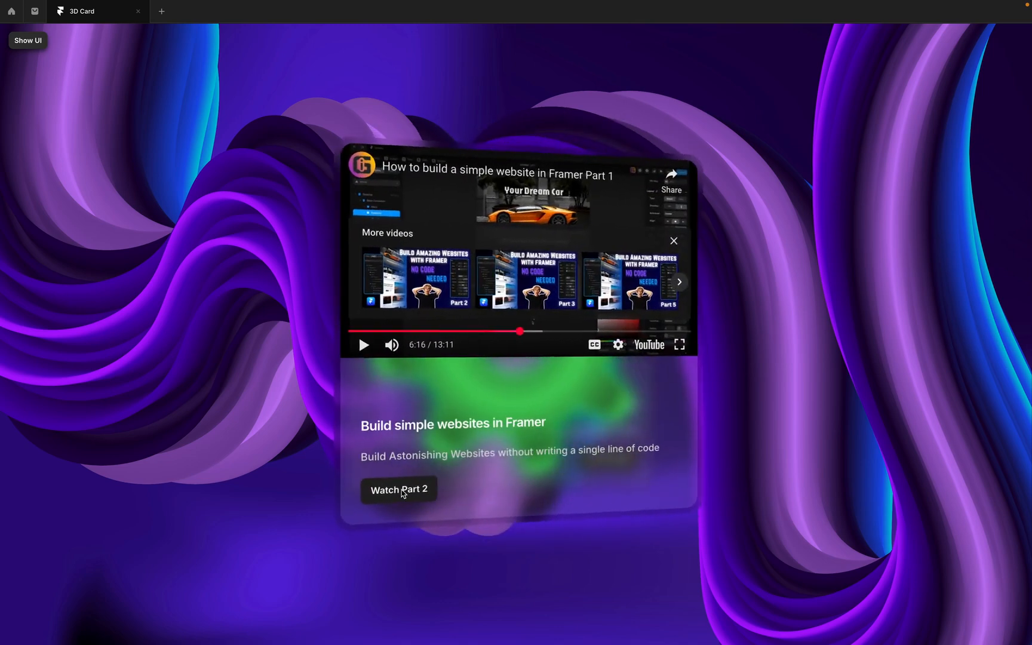